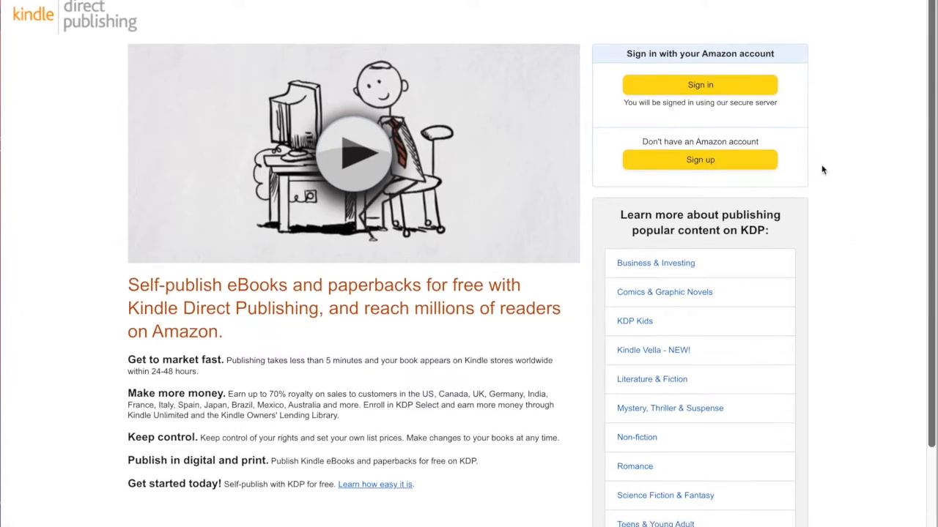
Start creating a new paperback title from the bookshelf
{"action": "scroll", "coordinate": [740, 164], "scroll_direction": "up", "scroll_amount": 1}
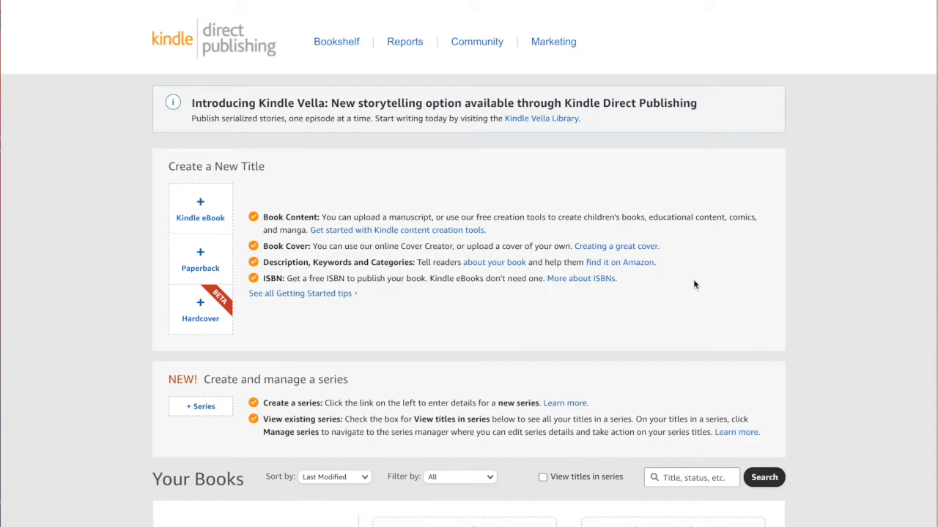
{"action": "left_click", "coordinate": [212, 266]}
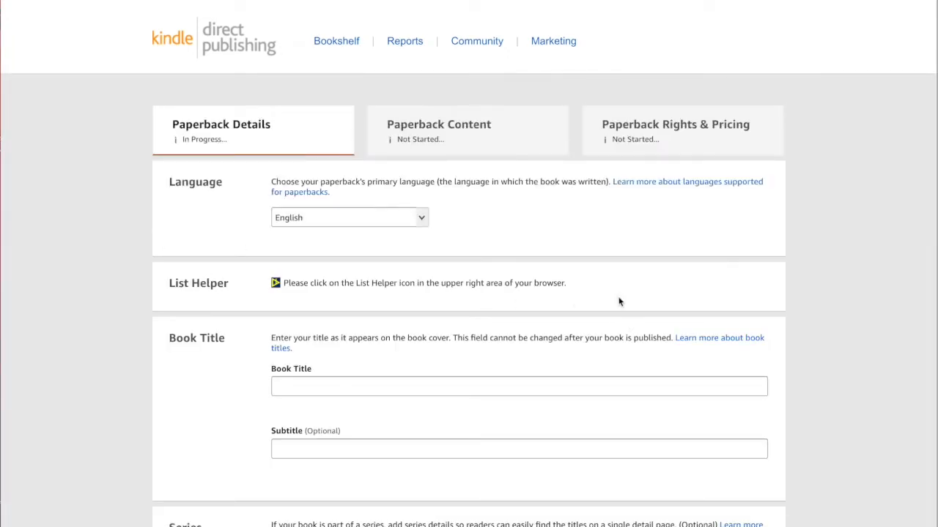
Scroll through the Paperback Details form to review its sections
{"action": "scroll", "coordinate": [605, 298], "scroll_direction": "down", "scroll_amount": 3}
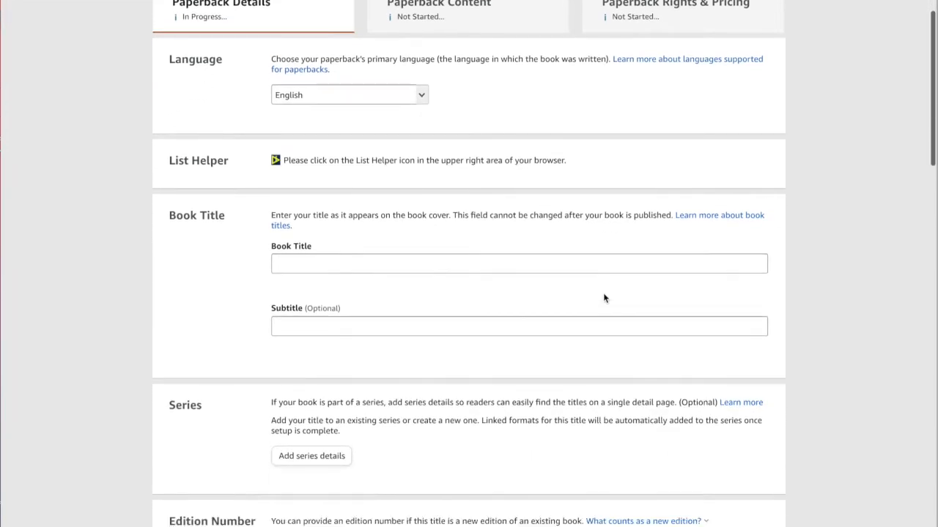
{"action": "scroll", "coordinate": [605, 298], "scroll_direction": "down", "scroll_amount": 5}
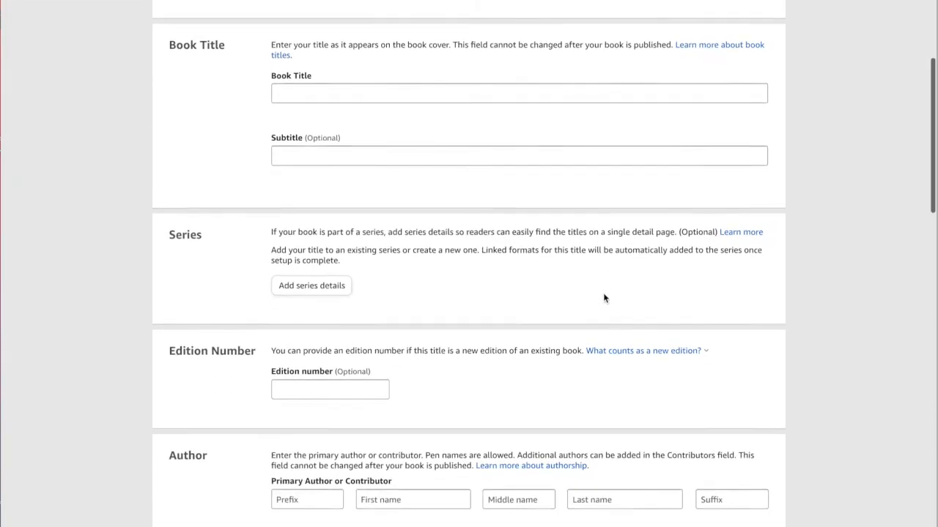
{"action": "scroll", "coordinate": [604, 298], "scroll_direction": "down", "scroll_amount": 5}
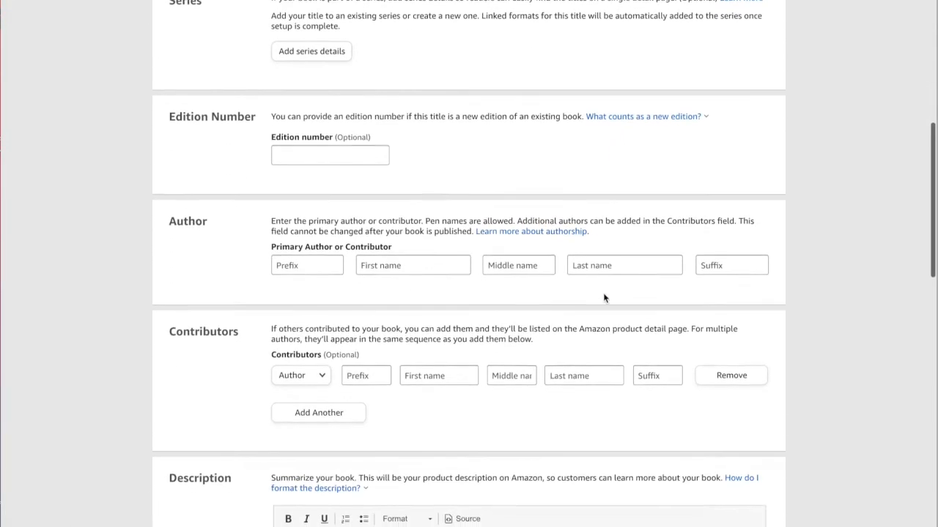
{"action": "scroll", "coordinate": [605, 298], "scroll_direction": "down", "scroll_amount": 7}
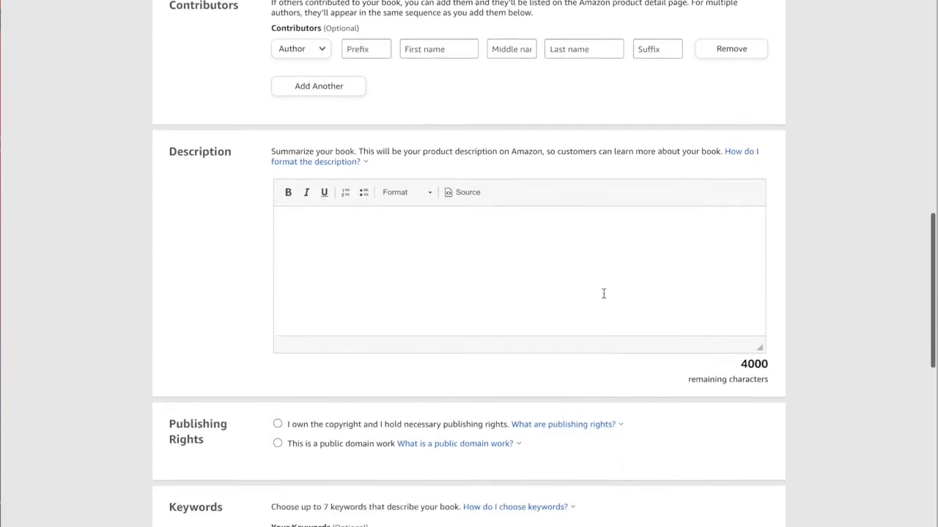
{"action": "scroll", "coordinate": [604, 298], "scroll_direction": "down", "scroll_amount": 7}
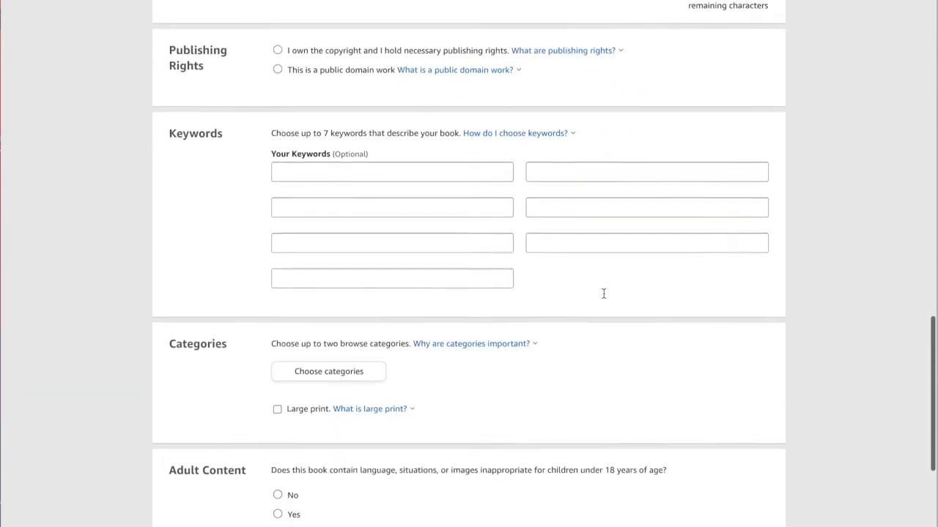
{"action": "scroll", "coordinate": [604, 298], "scroll_direction": "up", "scroll_amount": 20}
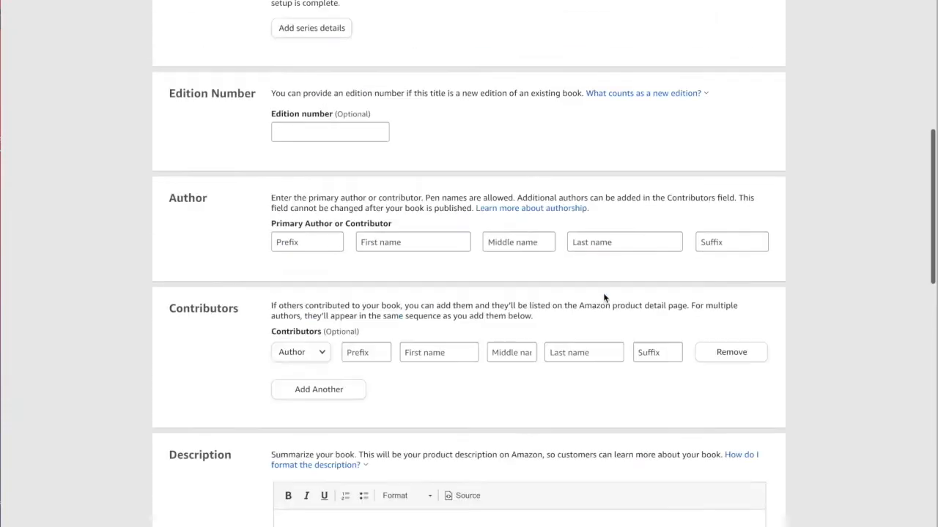
{"action": "scroll", "coordinate": [604, 298], "scroll_direction": "up", "scroll_amount": 3}
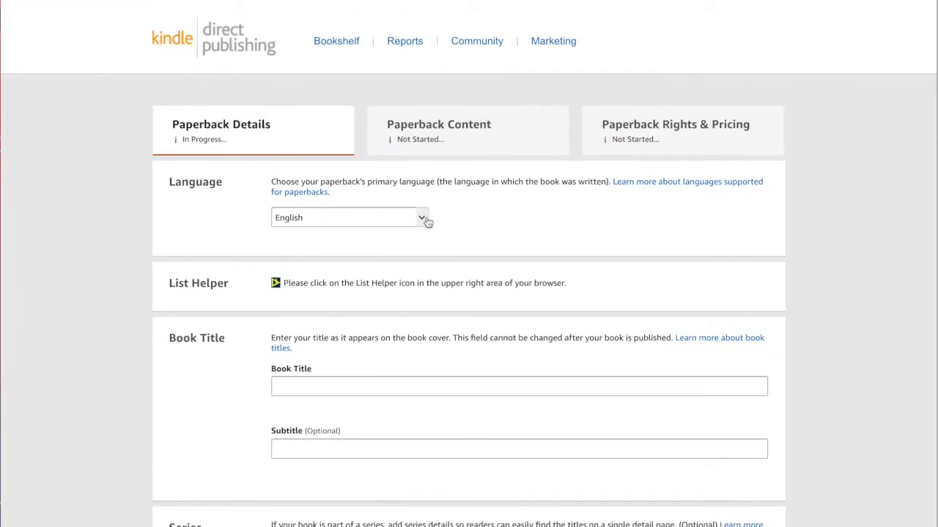
Open the language list and choose English as the book's primary language
{"action": "left_click", "coordinate": [423, 219]}
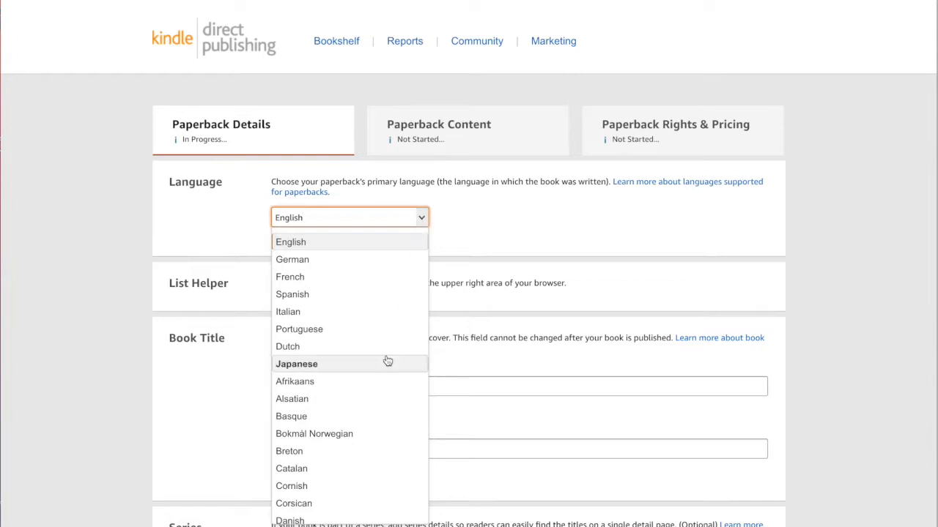
{"action": "scroll", "coordinate": [387, 361], "scroll_direction": "down", "scroll_amount": 5}
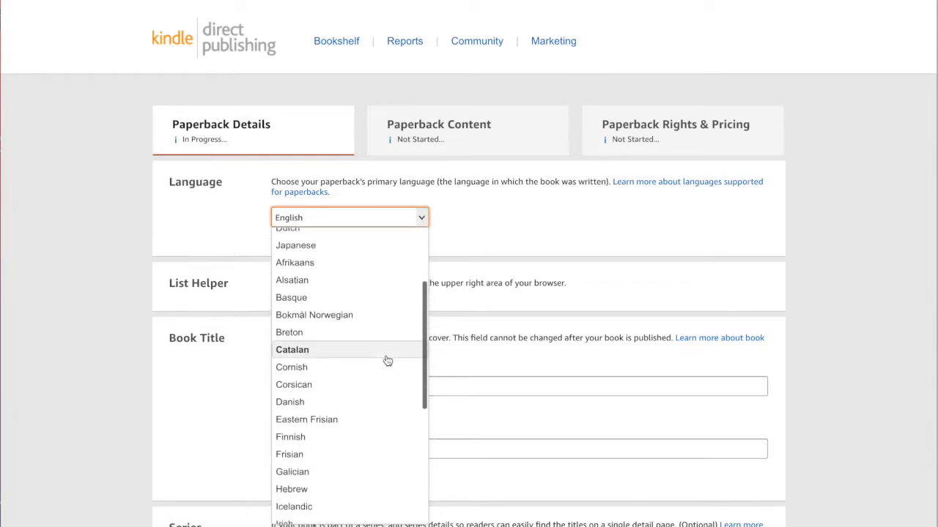
{"action": "scroll", "coordinate": [387, 361], "scroll_direction": "down", "scroll_amount": 3}
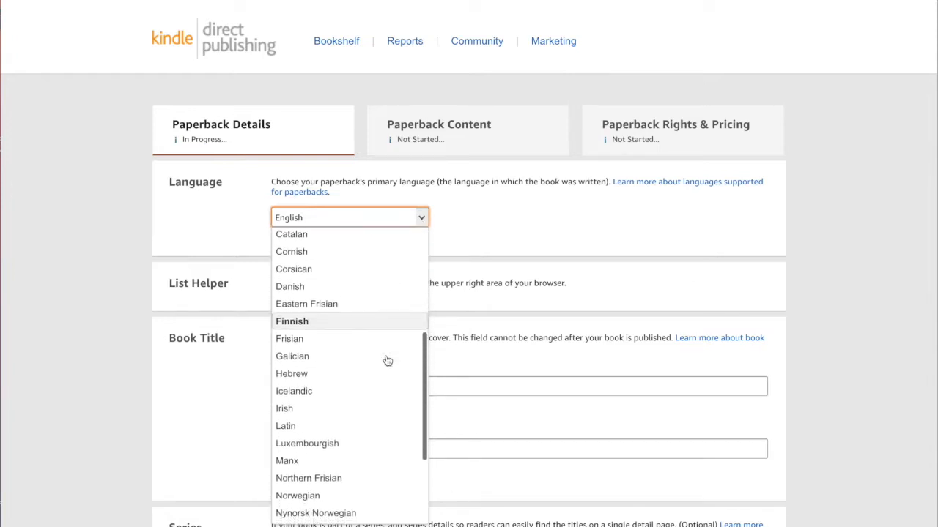
{"action": "scroll", "coordinate": [387, 361], "scroll_direction": "up", "scroll_amount": 8}
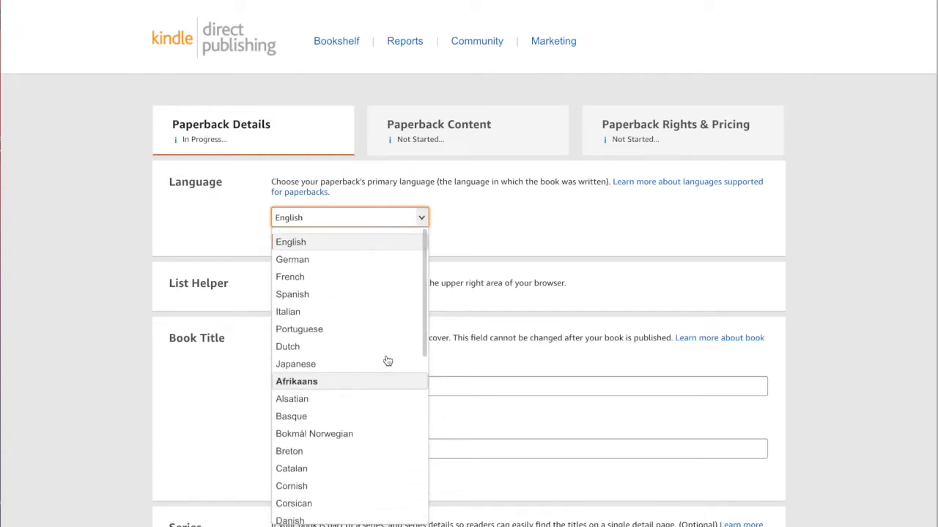
{"action": "left_click", "coordinate": [348, 248]}
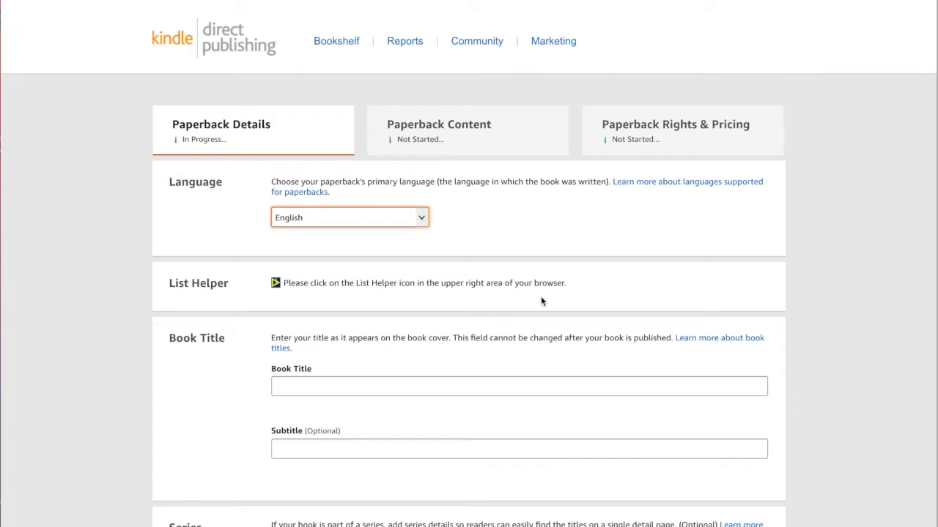
Enter the book title "Alphabet Tracing Coloring Book"
{"action": "scroll", "coordinate": [542, 300], "scroll_direction": "down", "scroll_amount": 1}
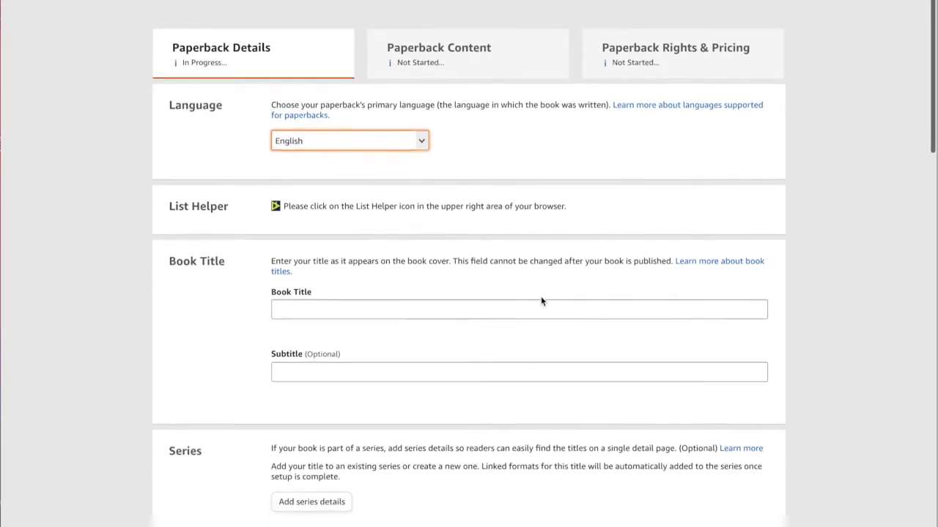
{"action": "left_click", "coordinate": [486, 298]}
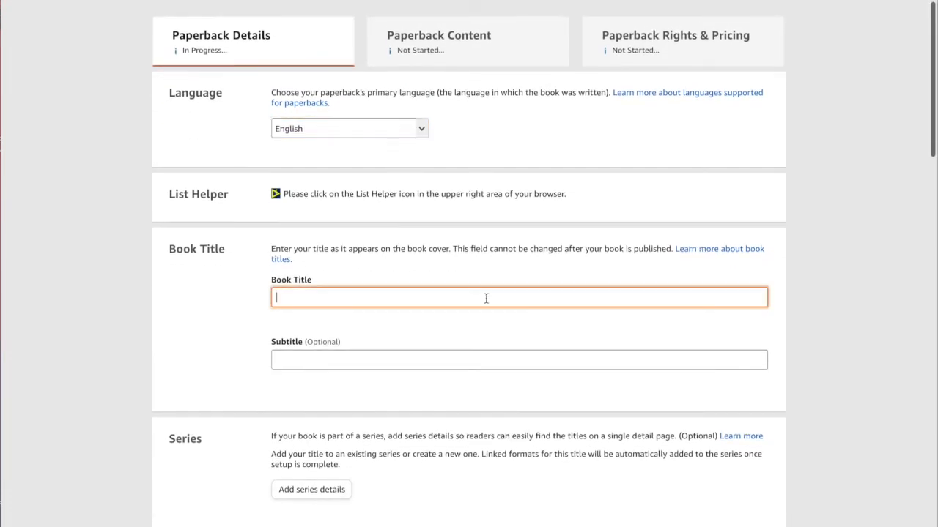
{"action": "type", "text": "Alphabet"}
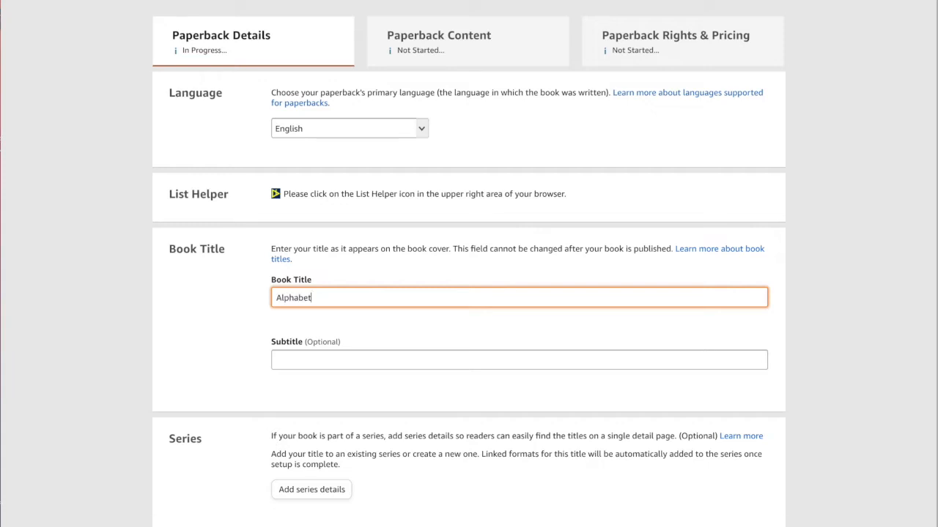
{"action": "type", "text": " Tracing Coloring Book"}
{"action": "key", "text": "Tab"}
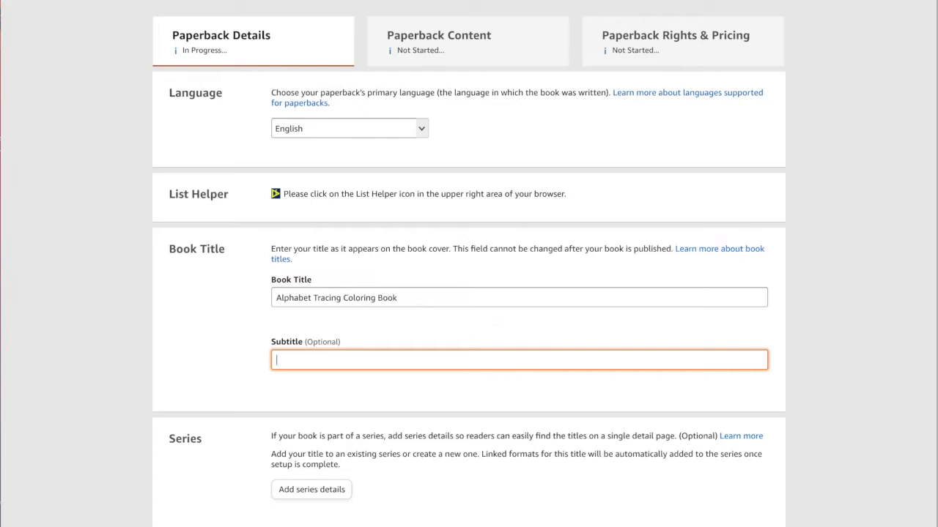
Enter the subtitle "Fun Tracing and Coloring Book for Toddlers and Preschool Children"
{"action": "type", "text": "Fun Tracing and Coloring Book for "}
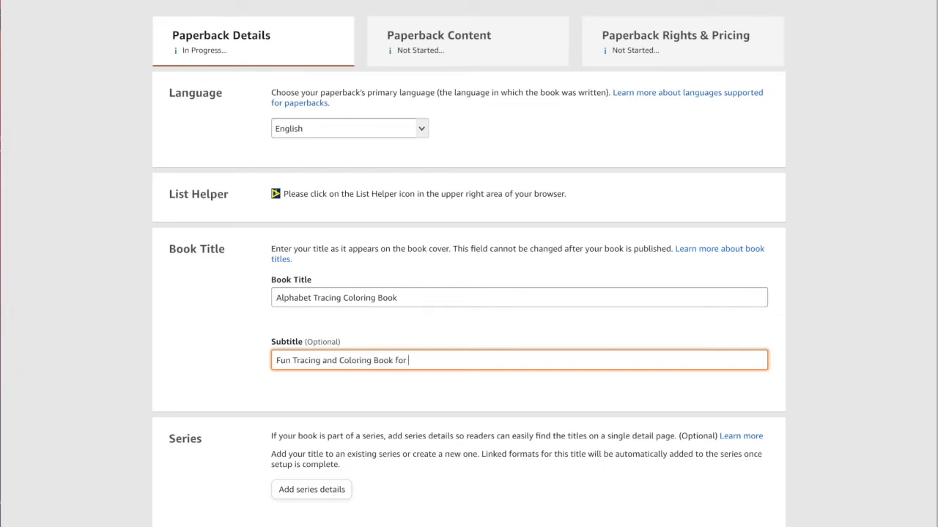
{"action": "type", "text": "Toodlers and Preschool Children"}
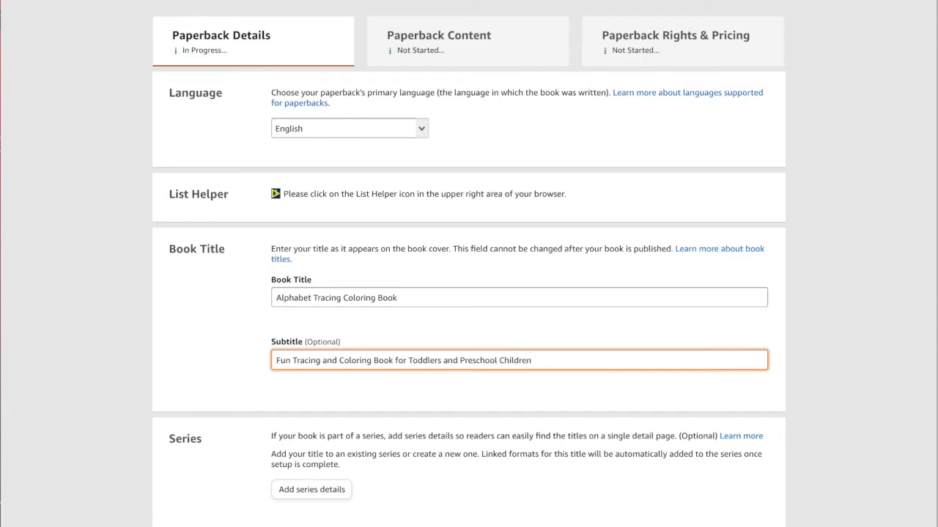
Fill in the primary author's first and last name by picking the saved author suggestion
{"action": "scroll", "coordinate": [466, 340], "scroll_direction": "down", "scroll_amount": 2}
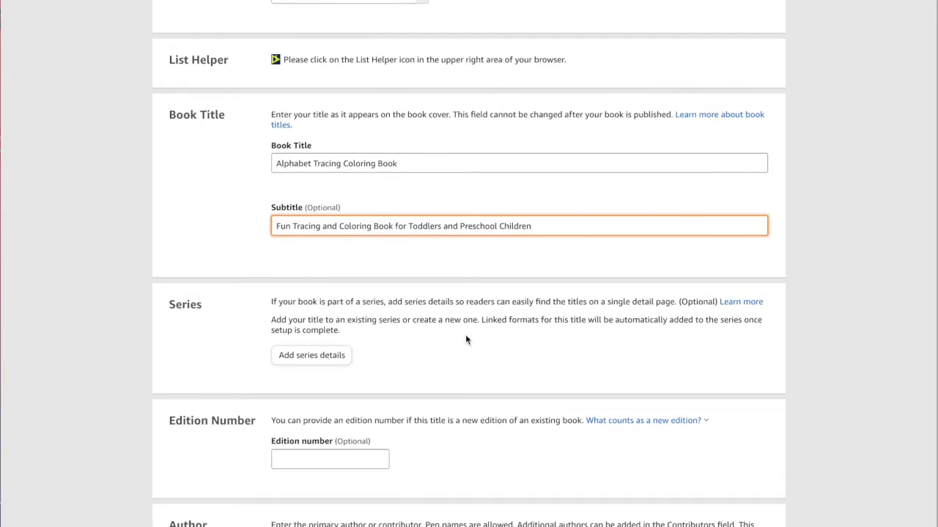
{"action": "scroll", "coordinate": [465, 339], "scroll_direction": "down", "scroll_amount": 1}
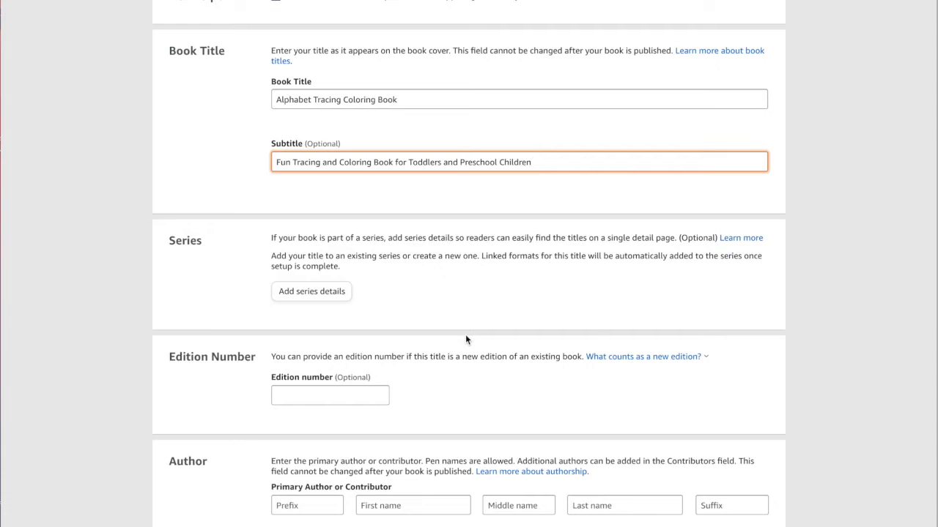
{"action": "scroll", "coordinate": [465, 337], "scroll_direction": "down", "scroll_amount": 2}
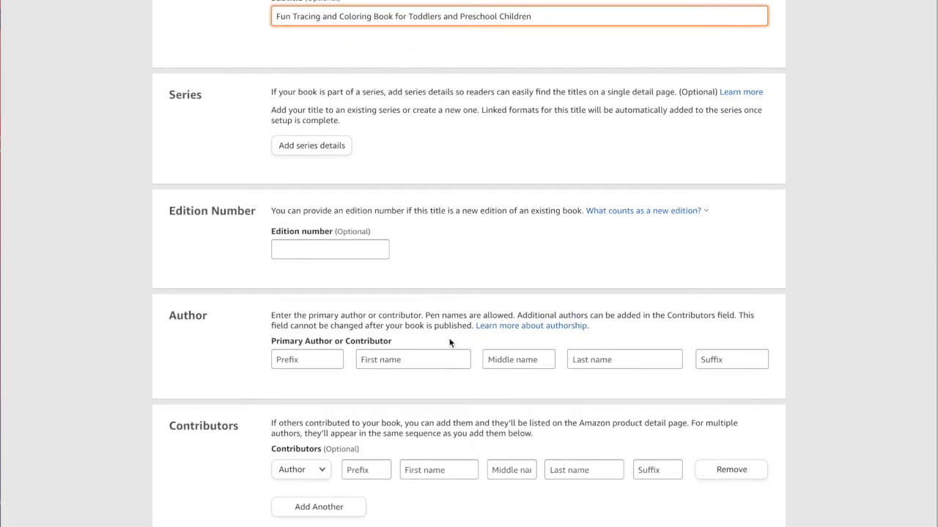
{"action": "left_click", "coordinate": [405, 361]}
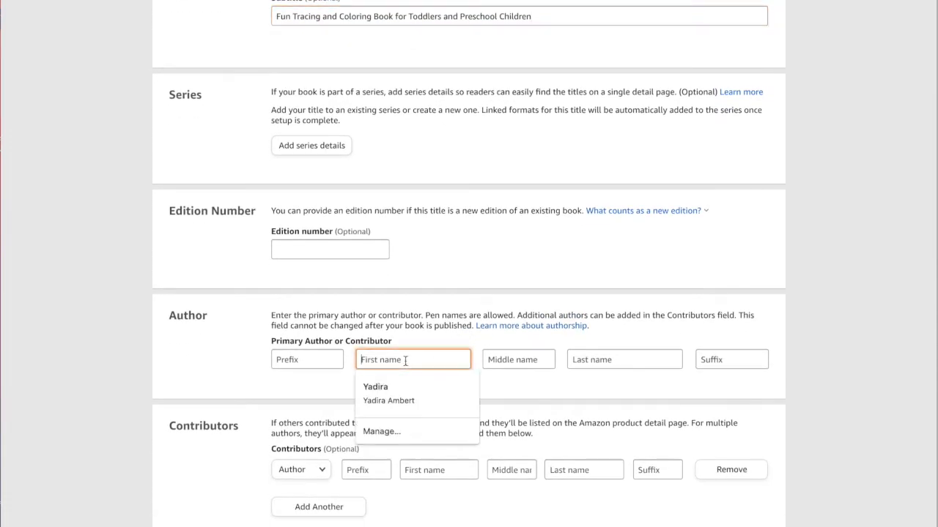
{"action": "left_click", "coordinate": [399, 390]}
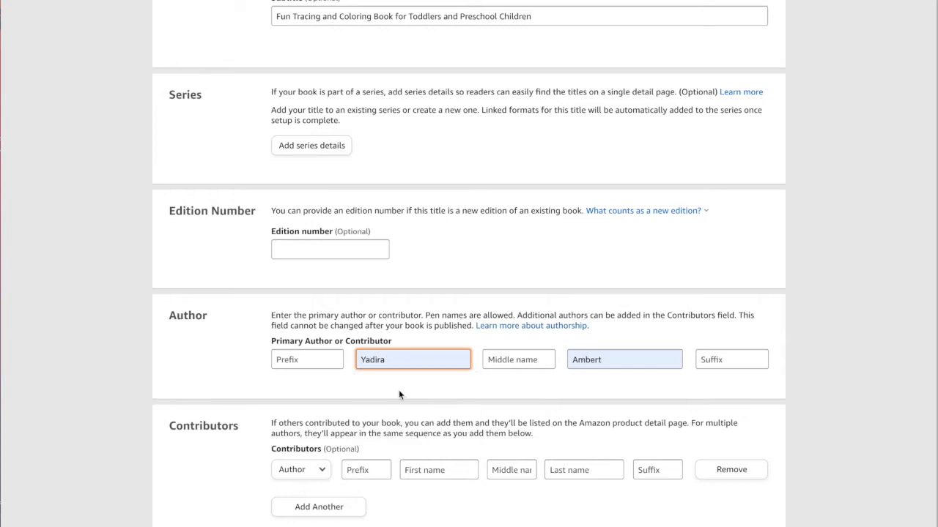
Write the description "Your children will have hours of fun learning the alphabet while tracing and coloring the letters."
{"action": "scroll", "coordinate": [399, 390], "scroll_direction": "down", "scroll_amount": 2}
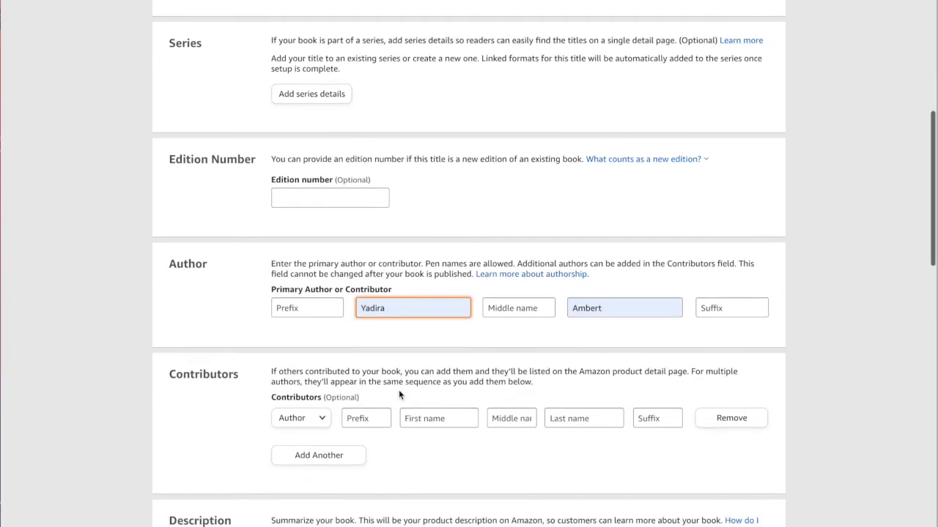
{"action": "scroll", "coordinate": [398, 395], "scroll_direction": "down", "scroll_amount": 3}
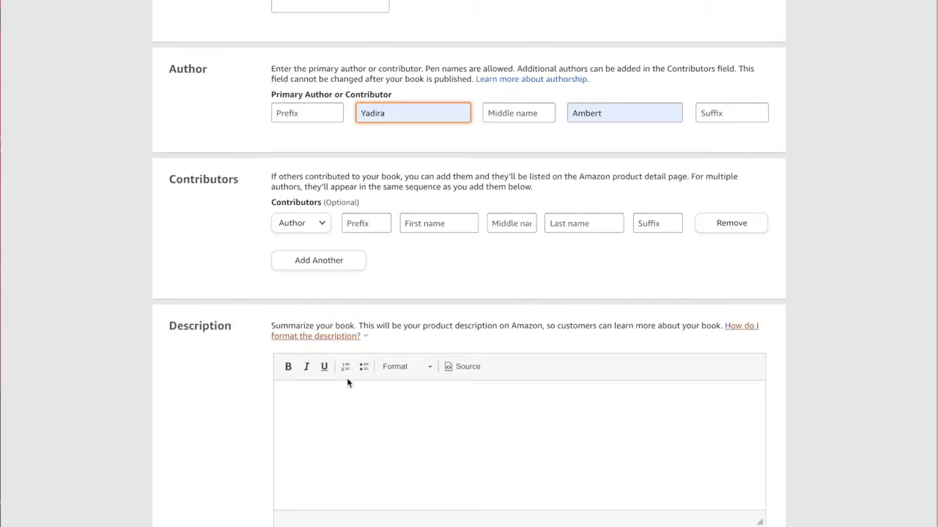
{"action": "scroll", "coordinate": [329, 396], "scroll_direction": "down", "scroll_amount": 1}
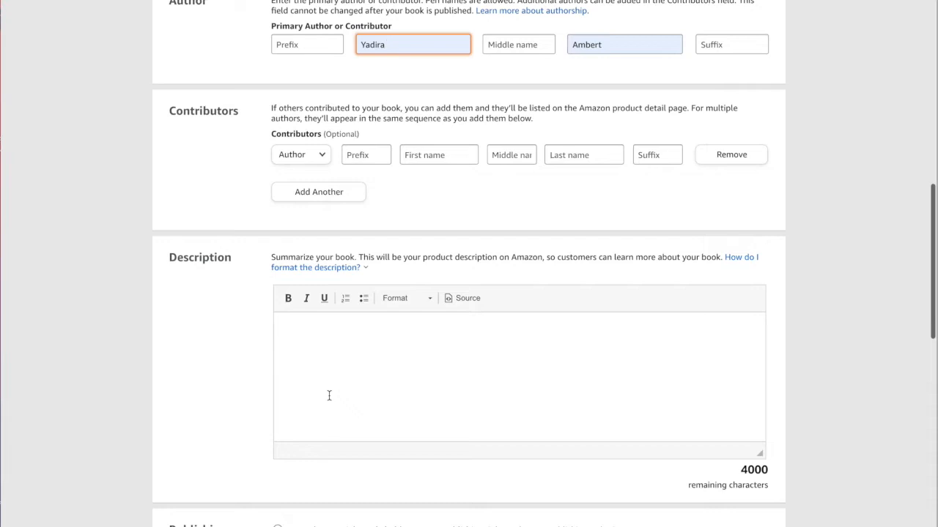
{"action": "left_click", "coordinate": [374, 373]}
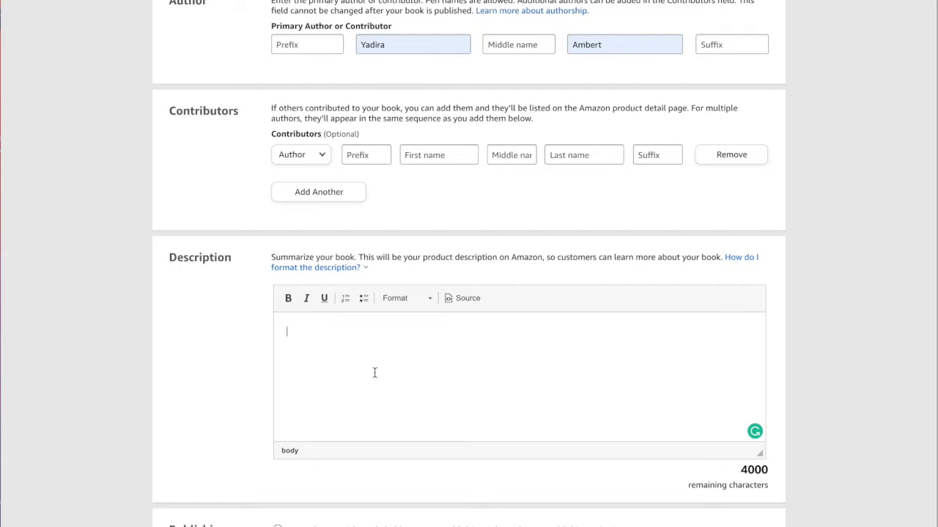
{"action": "type", "text": "Your childre will"}
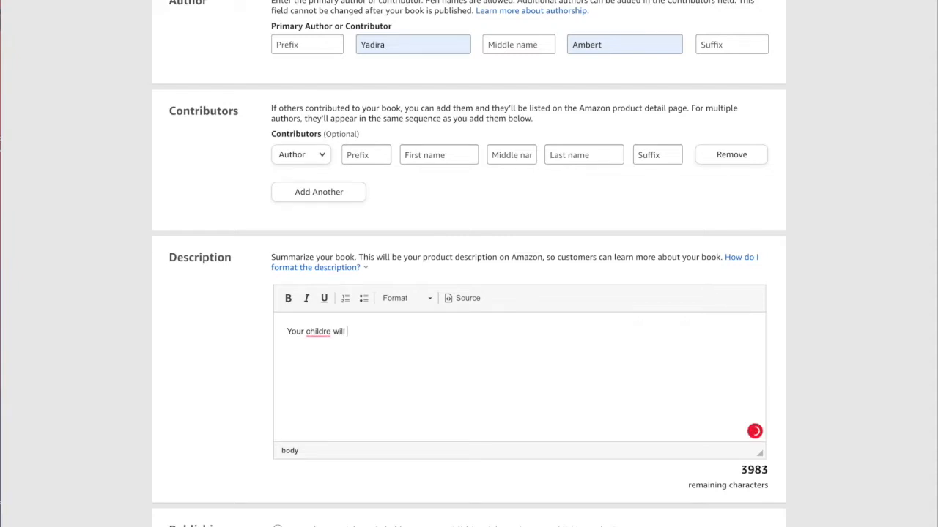
{"action": "key", "text": "BackSpace"}
{"action": "key", "text": "BackSpace"}
{"action": "key", "text": "BackSpace"}
{"action": "key", "text": "BackSpace"}
{"action": "key", "text": "BackSpace"}
{"action": "key", "text": "BackSpace"}
{"action": "key", "text": "BackSpace"}
{"action": "key", "text": "BackSpace"}
{"action": "type", "text": "ren will have "}
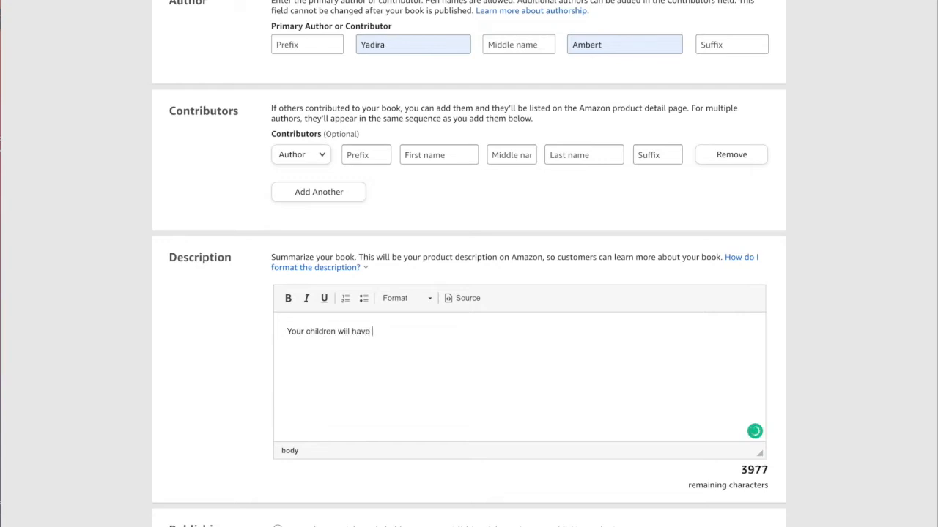
{"action": "type", "text": "hours of fun learn"}
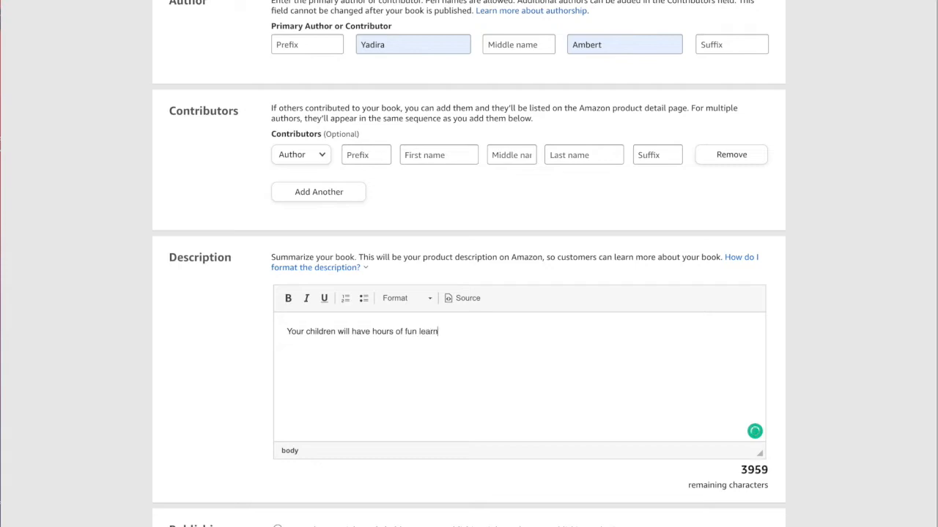
{"action": "type", "text": "ing the alphabet w"}
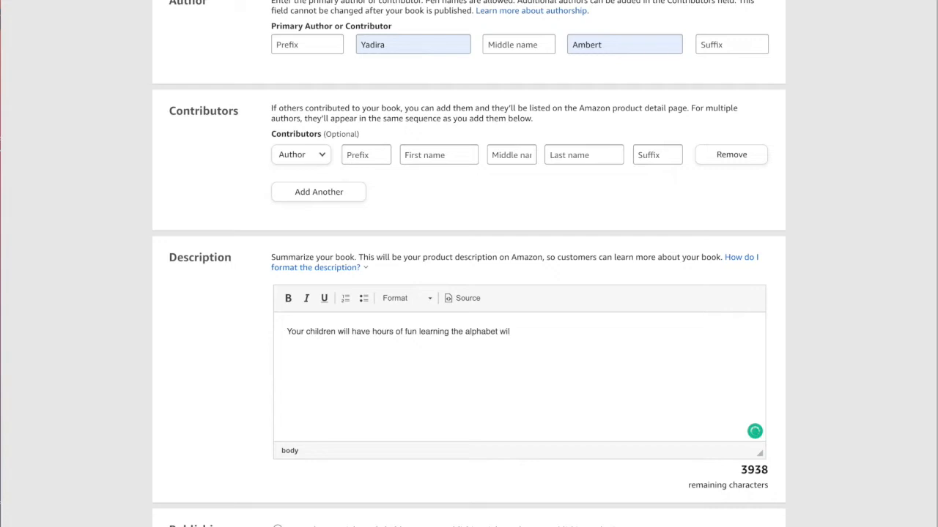
{"action": "type", "text": "hile tracing and colo"}
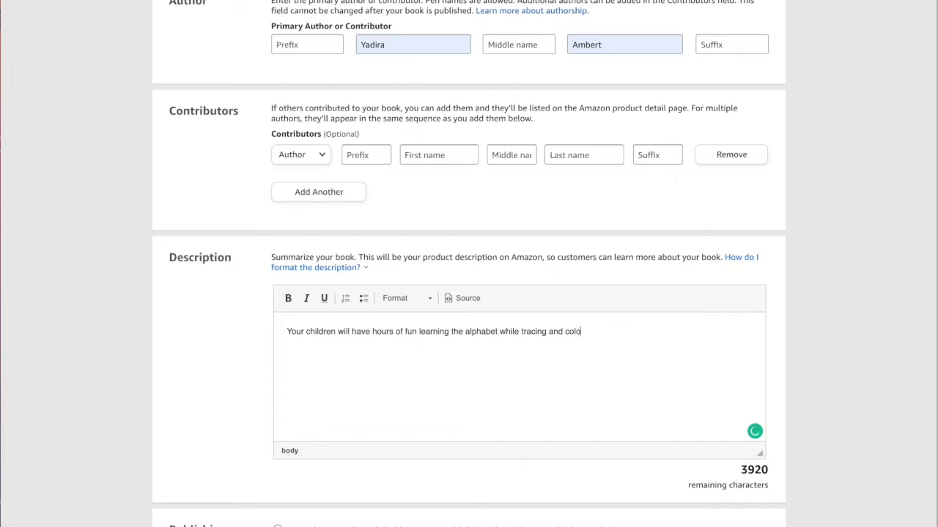
{"action": "type", "text": "ring the lett"}
{"action": "type", "text": "er"}
{"action": "type", "text": "ters."}
Add a new line "This book includes:" below the first sentence of the description
{"action": "key", "text": "Return"}
{"action": "type", "text": "T"}
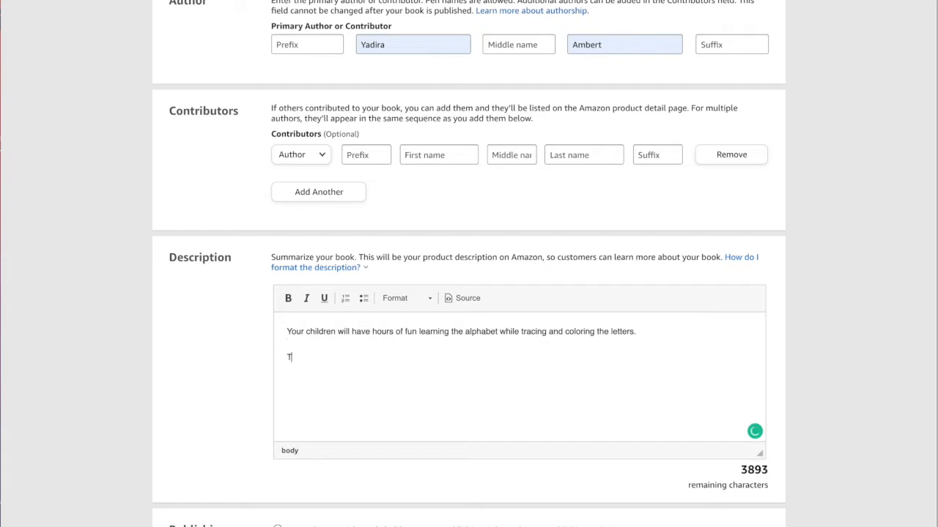
{"action": "type", "text": "his book includes:"}
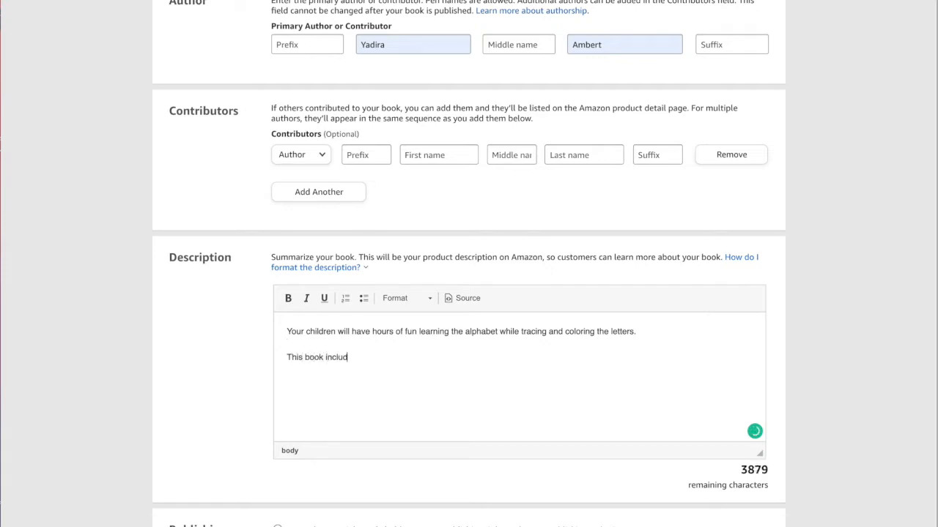
Start a bulleted list with the item "Tracing letters for toddlers and pre-school children"
{"action": "key", "text": "Return"}
{"action": "left_click", "coordinate": [362, 299]}
{"action": "type", "text": "Tracing letter"}
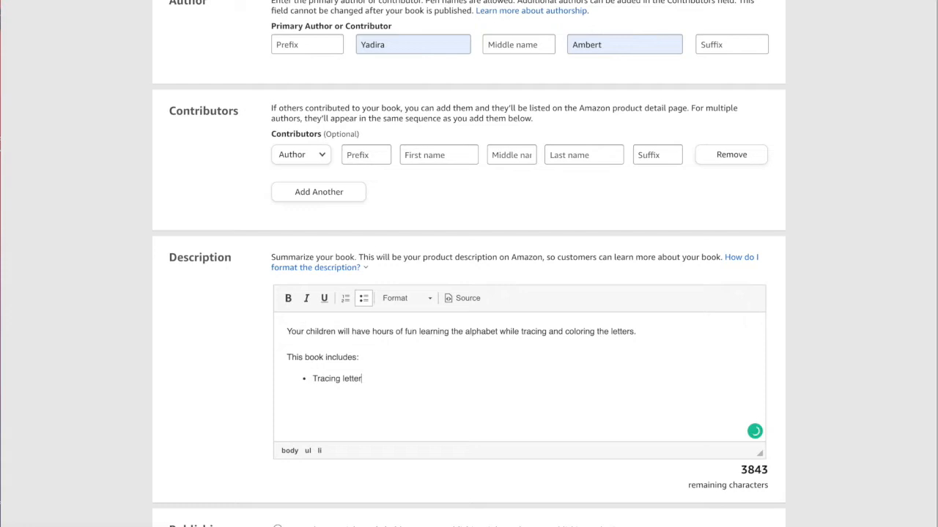
{"action": "type", "text": "s for toddlers and pre-schoo"}
{"action": "type", "text": "children"}
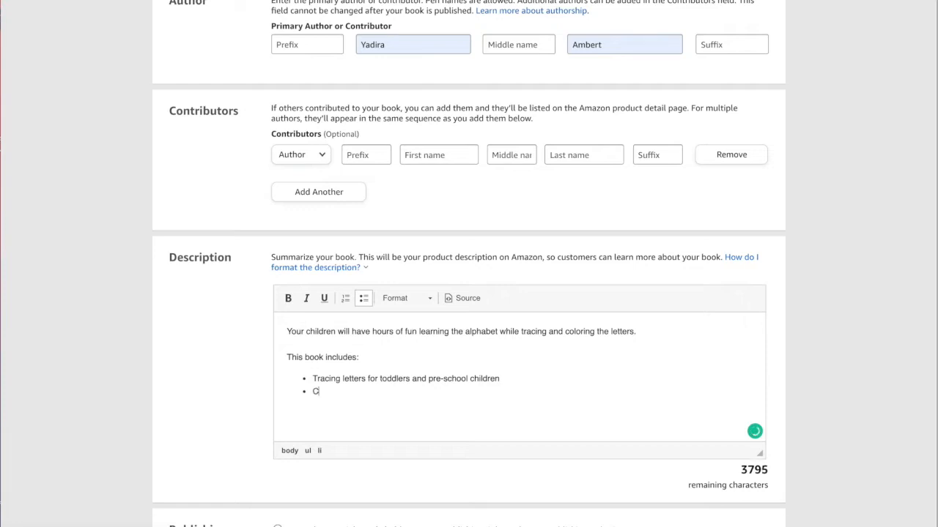
{"action": "type", "text": "Coloring eleme"}
{"action": "type", "text": "nt"}
{"action": "type", "text": "Images t"}
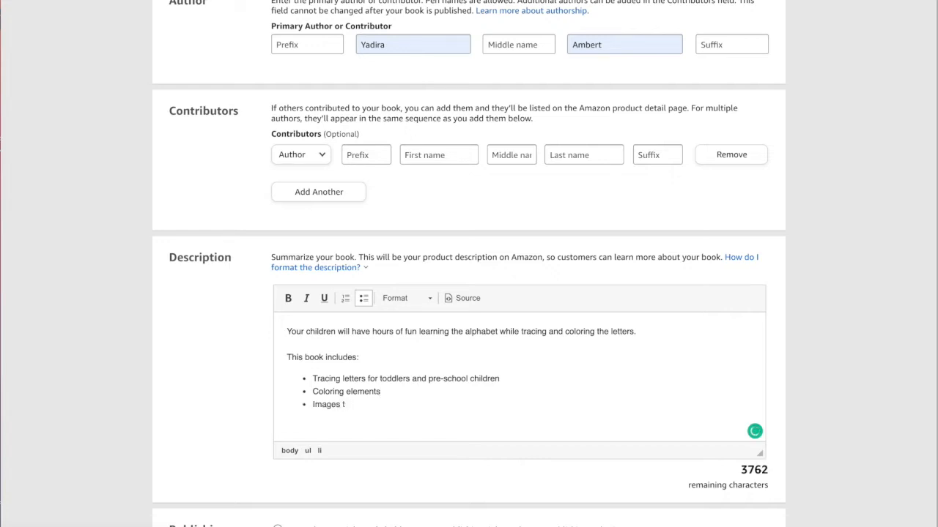
{"action": "type", "text": "ofor each "}
{"action": "type", "text": "lettr to"}
{"action": "type", "text": "er to lear"}
{"action": "type", "text": "n abou"}
Add the bullets "Coloring elements" and "Images for each letter to learn association"
{"action": "key", "text": "BackSpace"}
{"action": "key", "text": "BackSpace"}
{"action": "key", "text": "BackSpace"}
{"action": "type", "text": "ssociation"}
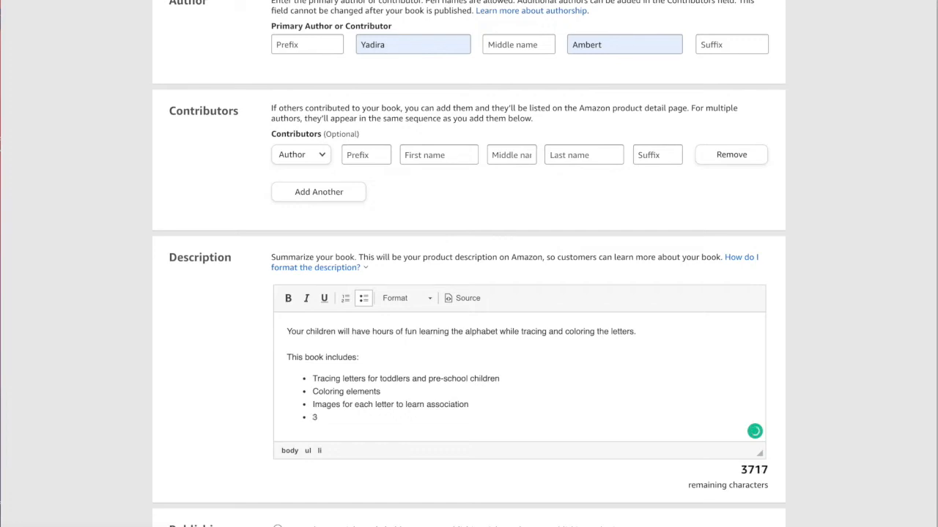
Add the bullets "Nearly 40 pages of fun" and "Glossy cover"
{"action": "type", "text": "Nearly 40 pages of fun Glossy cover"}
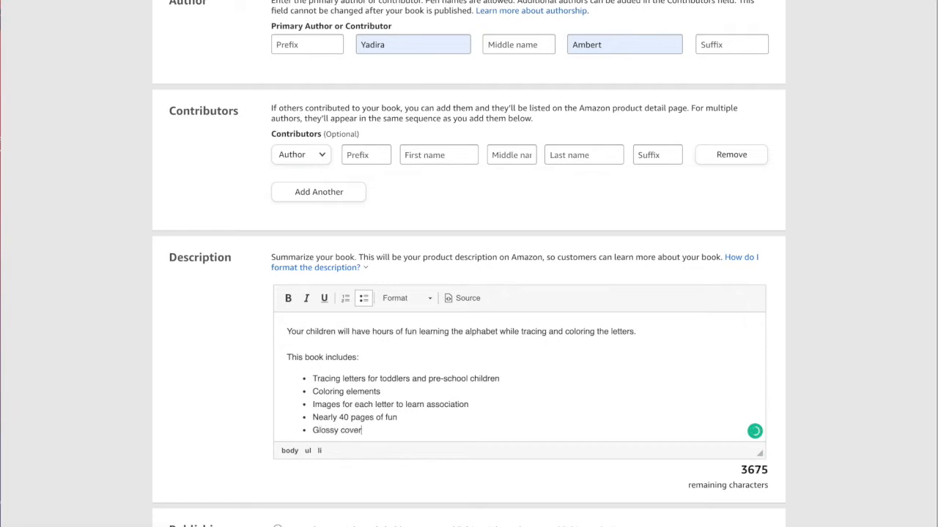
{"action": "key", "text": "Return"}
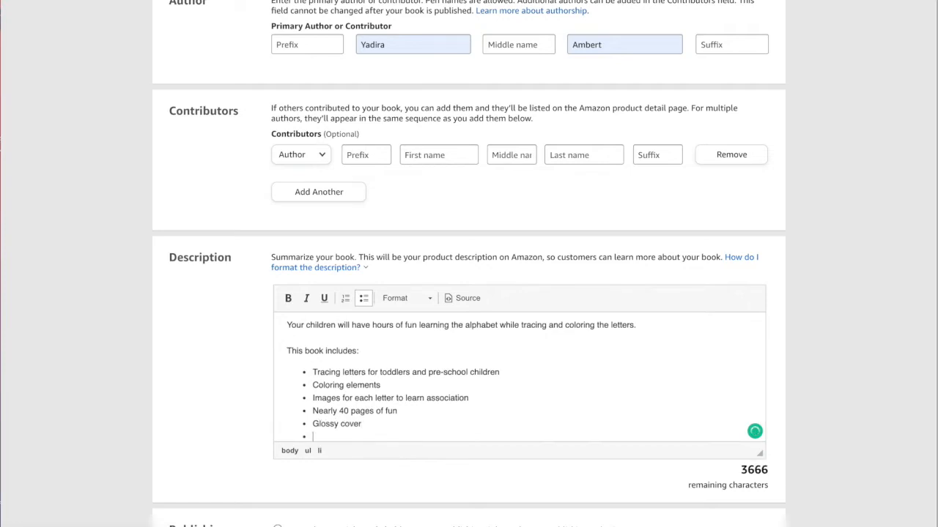
Add the bullet "Perfect size for little ones (8.5 x 11)"
{"action": "type", "text": "Sie"}
{"action": "key", "text": "BackSpace"}
{"action": "key", "text": "BackSpace"}
{"action": "type", "text": "Perfect"}
{"action": "type", "text": " sz"}
{"action": "type", "text": "ze for "}
{"action": "type", "text": "you"}
{"action": "key", "text": "BackSpace"}
{"action": "key", "text": "BackSpace"}
{"action": "key", "text": "BackSpace"}
{"action": "key", "text": "BackSpace"}
{"action": "type", "text": "ones (8."}
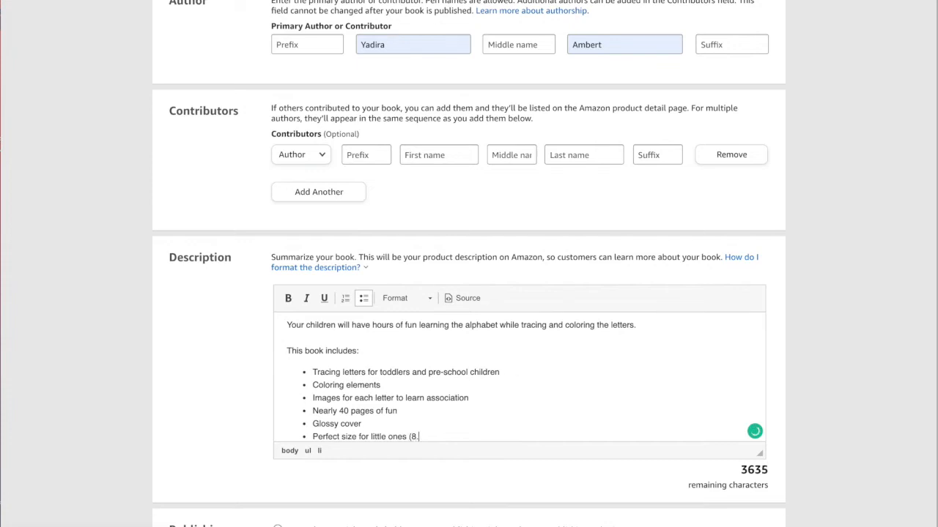
{"action": "type", "text": "5 x 11"}
End the list and add the closing line "Add to your cart today!" to the description
{"action": "key", "text": "Return"}
{"action": "key", "text": "Return"}
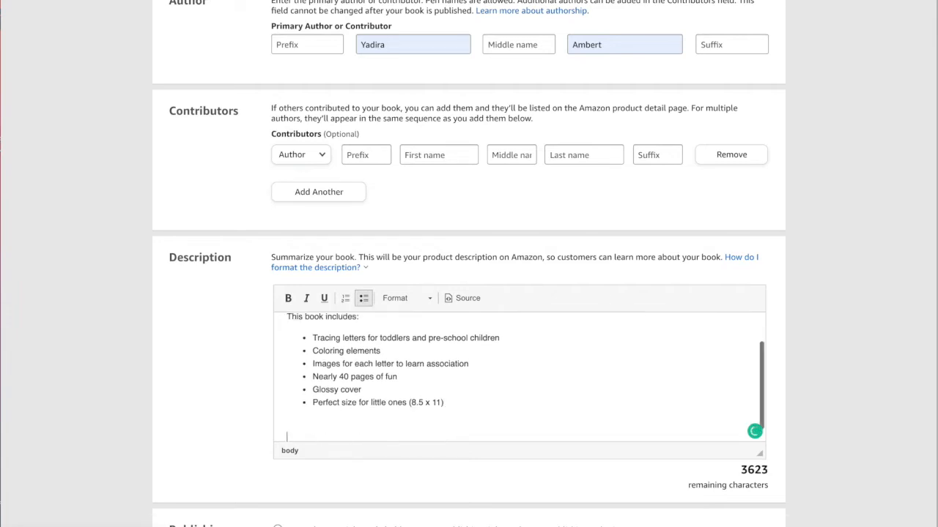
{"action": "type", "text": "Add t"}
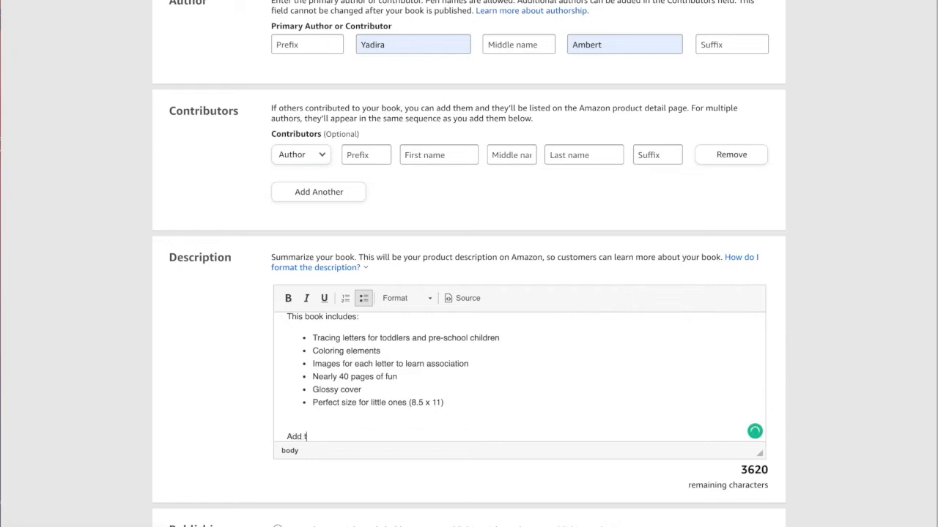
{"action": "type", "text": "o your cart today!"}
Accept the grammar suggestion changing "learn association" to "learn an association" in the description
{"action": "scroll", "coordinate": [301, 322], "scroll_direction": "down", "scroll_amount": 1}
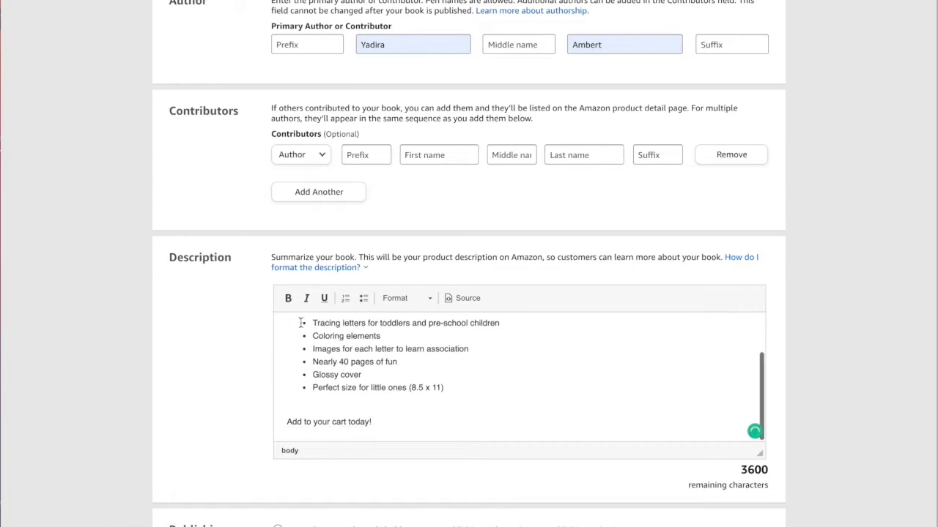
{"action": "scroll", "coordinate": [229, 319], "scroll_direction": "down", "scroll_amount": 1}
{"action": "scroll", "coordinate": [229, 322], "scroll_direction": "down", "scroll_amount": 3}
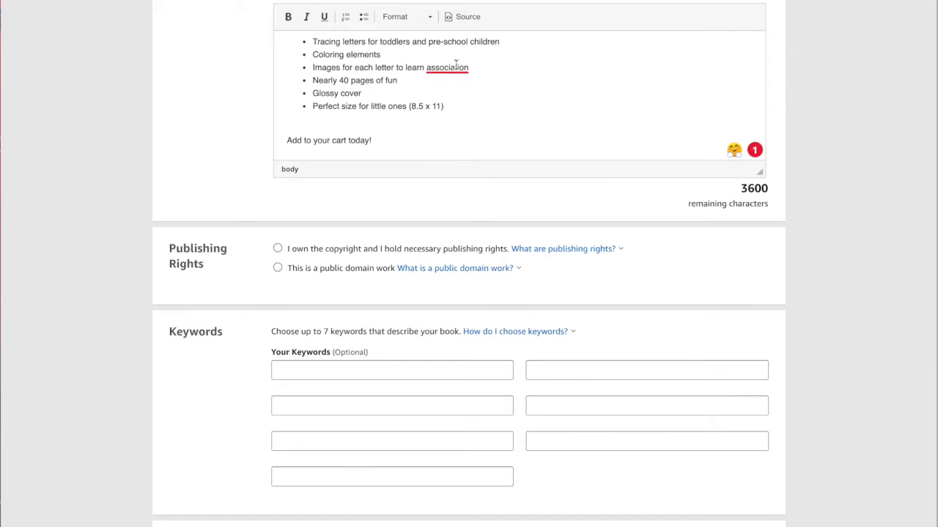
{"action": "mouse_move", "coordinate": [455, 66]}
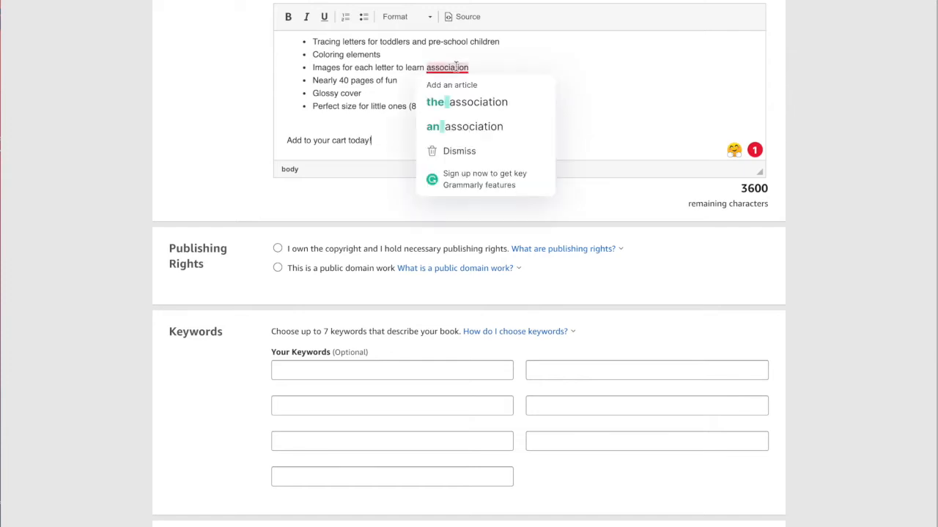
{"action": "left_click", "coordinate": [465, 126]}
Declare copyright ownership under publishing rights and enter the keyword "letters of the alphabet"
{"action": "scroll", "coordinate": [250, 330], "scroll_direction": "down", "scroll_amount": 1}
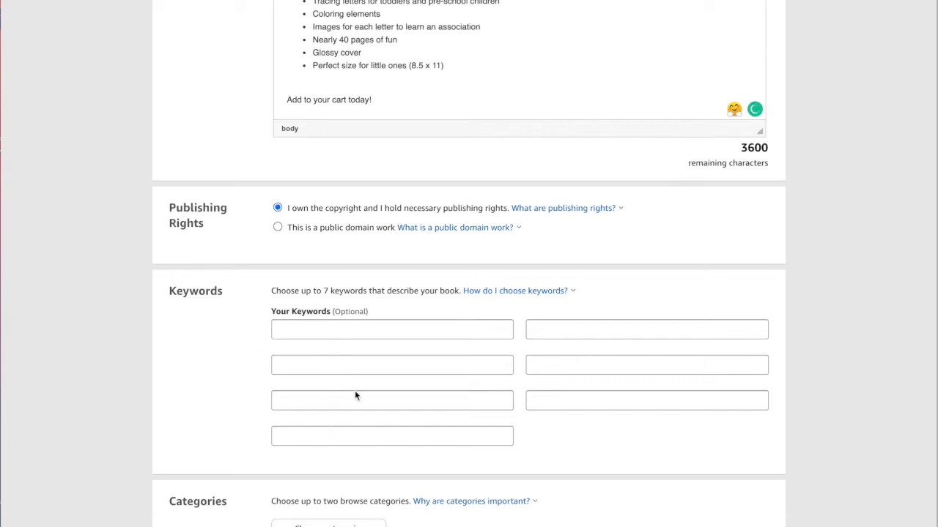
{"action": "left_click", "coordinate": [318, 328]}
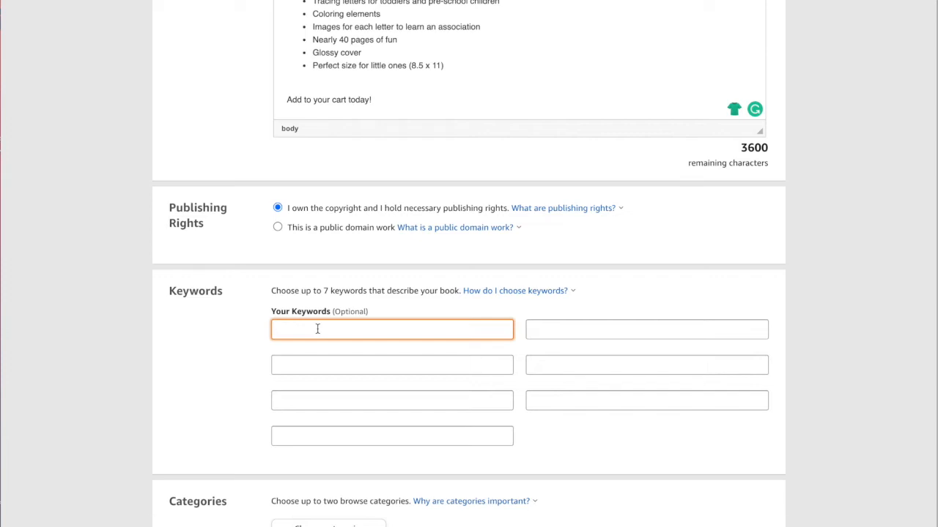
{"action": "type", "text": "letters of the alphabet"}
Choose the browse category Juvenile Fiction > Concepts > Alphabet and save it
{"action": "scroll", "coordinate": [365, 368], "scroll_direction": "down", "scroll_amount": 3}
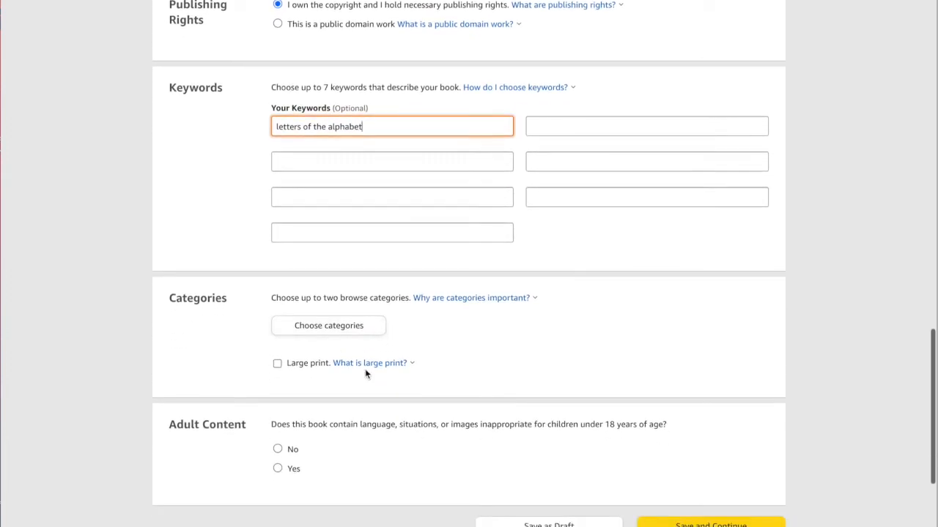
{"action": "left_click", "coordinate": [334, 329]}
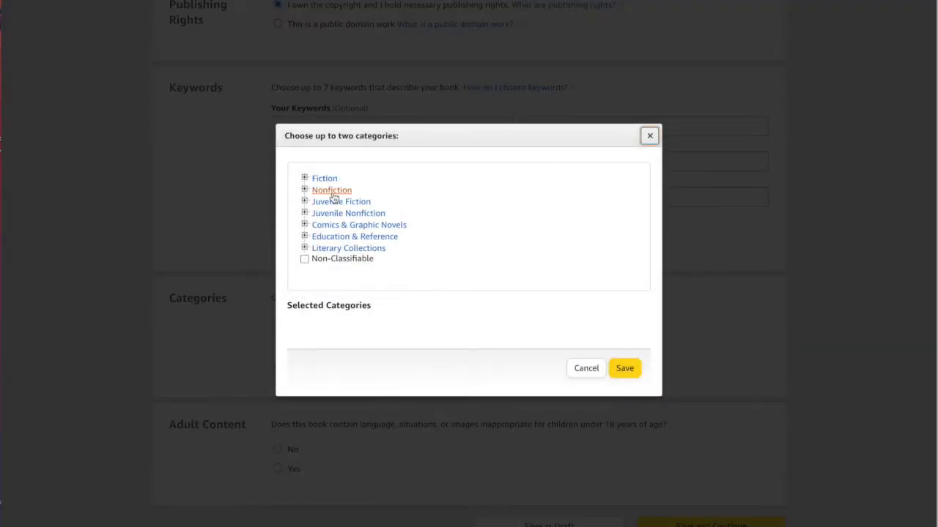
{"action": "left_click", "coordinate": [305, 202]}
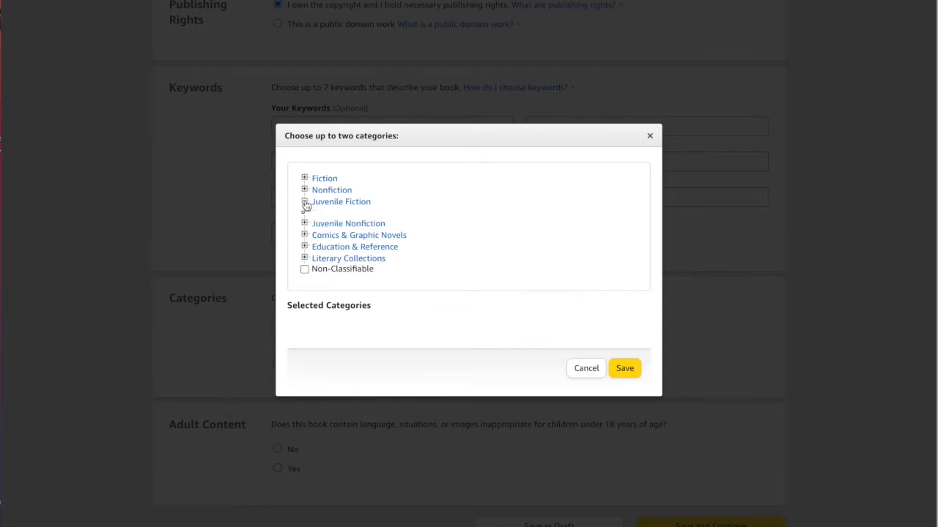
{"action": "scroll", "coordinate": [340, 263], "scroll_direction": "down", "scroll_amount": 2}
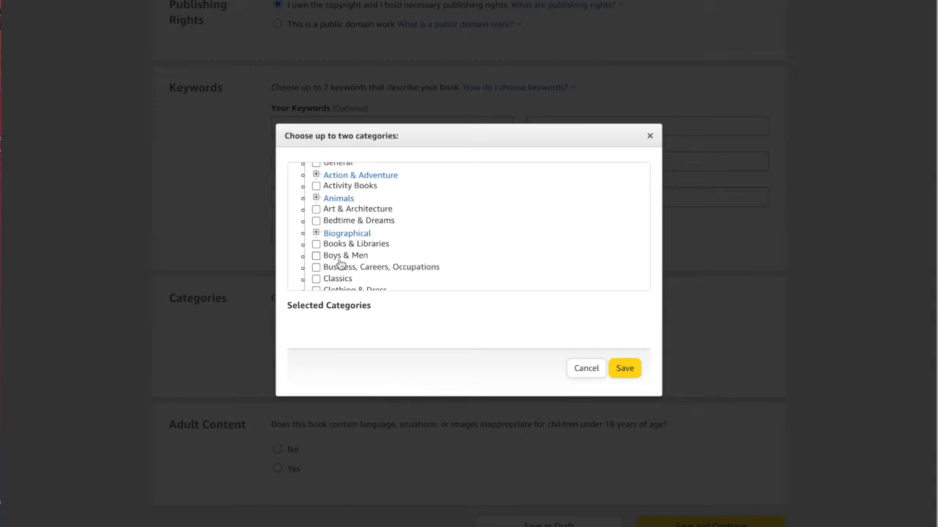
{"action": "scroll", "coordinate": [340, 266], "scroll_direction": "down", "scroll_amount": 1}
{"action": "scroll", "coordinate": [340, 265], "scroll_direction": "down", "scroll_amount": 3}
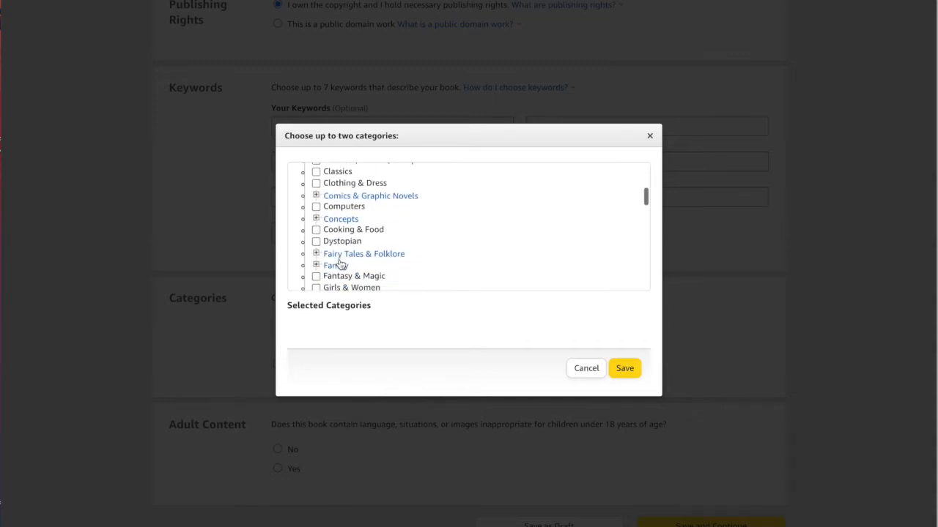
{"action": "left_click", "coordinate": [316, 220]}
{"action": "left_click", "coordinate": [328, 242]}
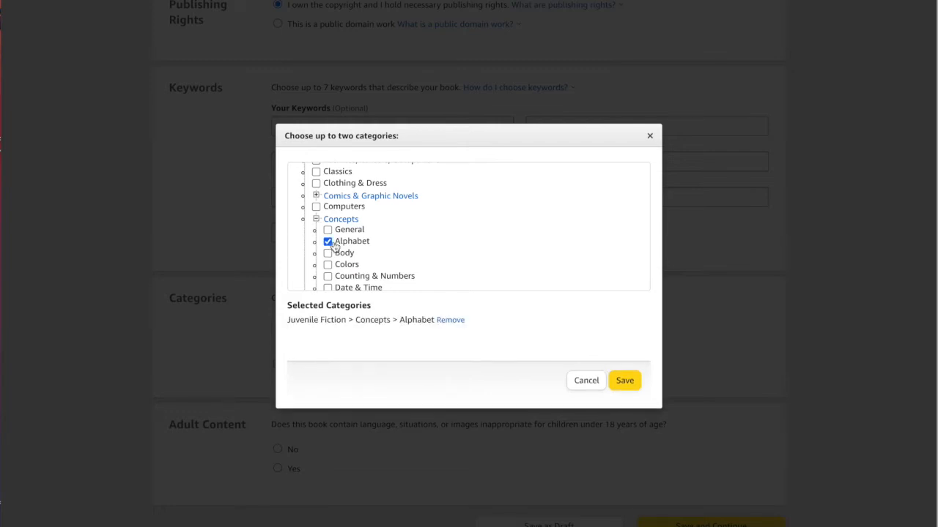
{"action": "left_click", "coordinate": [624, 382]}
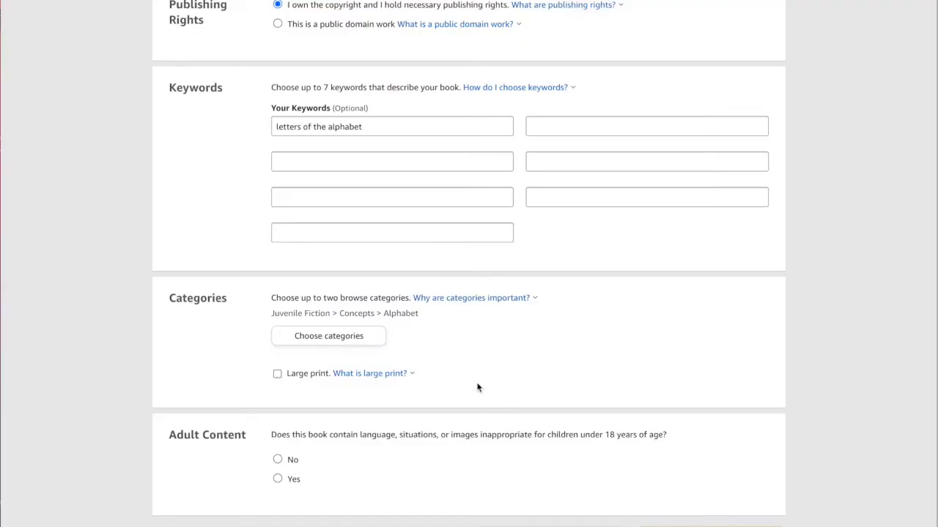
Add the second browse category Literary Collections > General and save the selection
{"action": "left_click", "coordinate": [359, 344]}
{"action": "scroll", "coordinate": [364, 265], "scroll_direction": "down", "scroll_amount": 5}
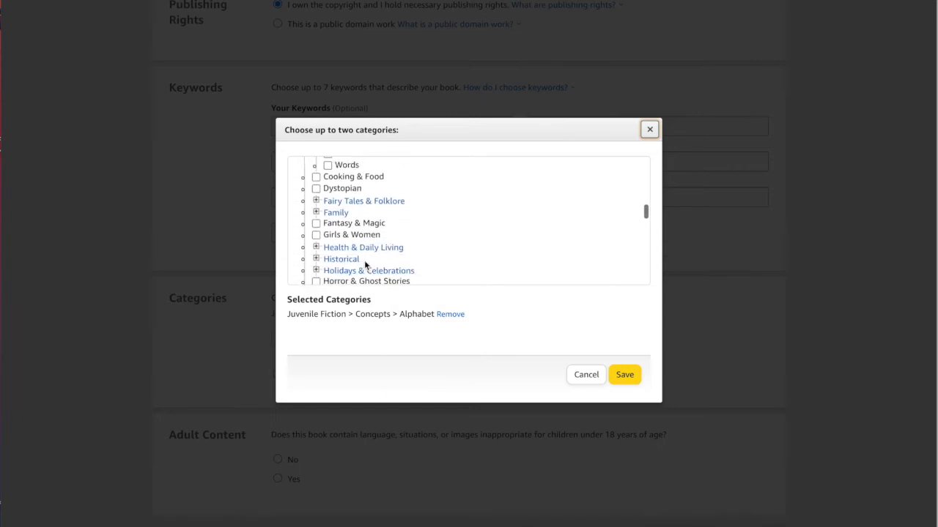
{"action": "scroll", "coordinate": [364, 265], "scroll_direction": "down", "scroll_amount": 3}
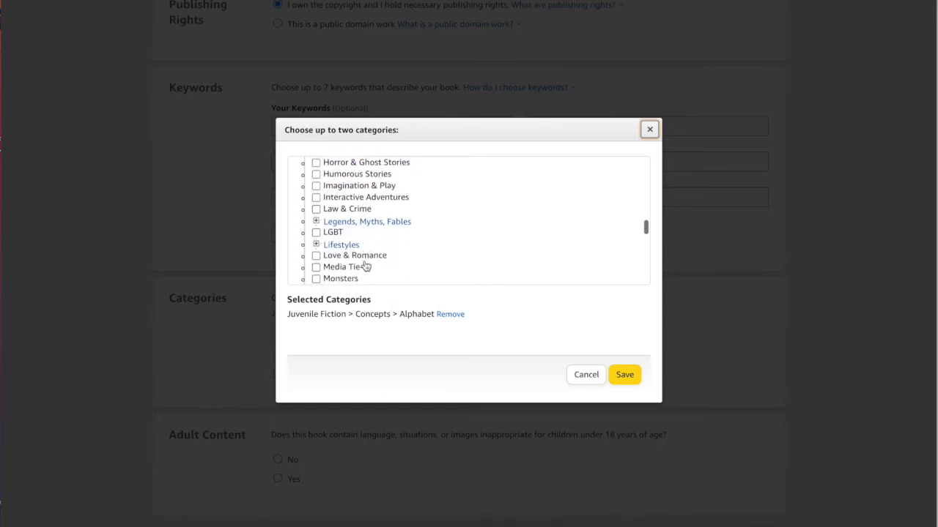
{"action": "scroll", "coordinate": [366, 267], "scroll_direction": "down", "scroll_amount": 3}
{"action": "scroll", "coordinate": [365, 266], "scroll_direction": "down", "scroll_amount": 4}
{"action": "scroll", "coordinate": [365, 266], "scroll_direction": "down", "scroll_amount": 4}
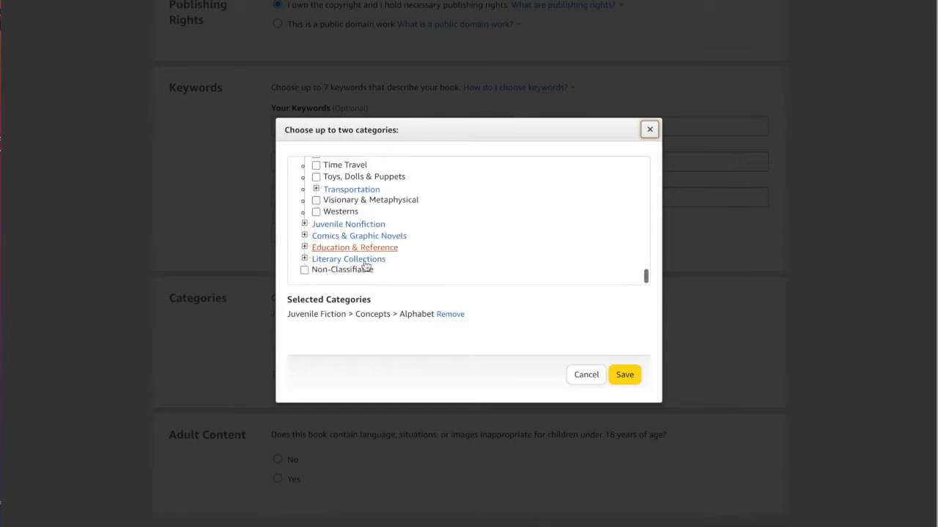
{"action": "left_click", "coordinate": [304, 259]}
{"action": "scroll", "coordinate": [329, 265], "scroll_direction": "down", "scroll_amount": 1}
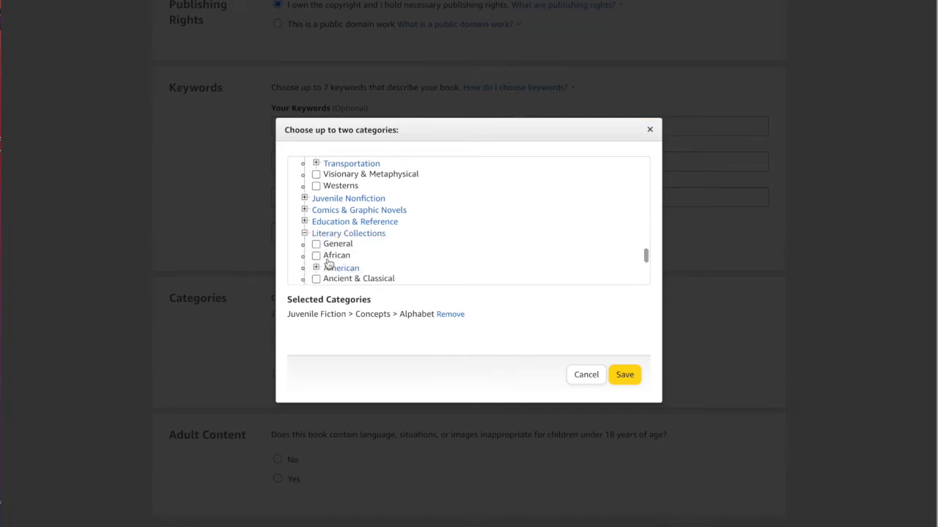
{"action": "left_click", "coordinate": [316, 244]}
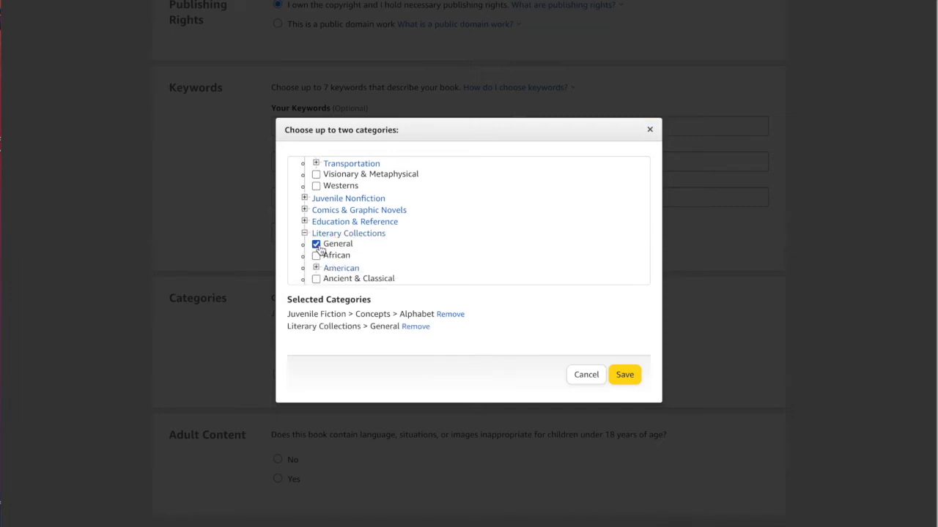
{"action": "left_click", "coordinate": [624, 375]}
Save the paperback details and continue to the content page
{"action": "scroll", "coordinate": [571, 386], "scroll_direction": "down", "scroll_amount": 3}
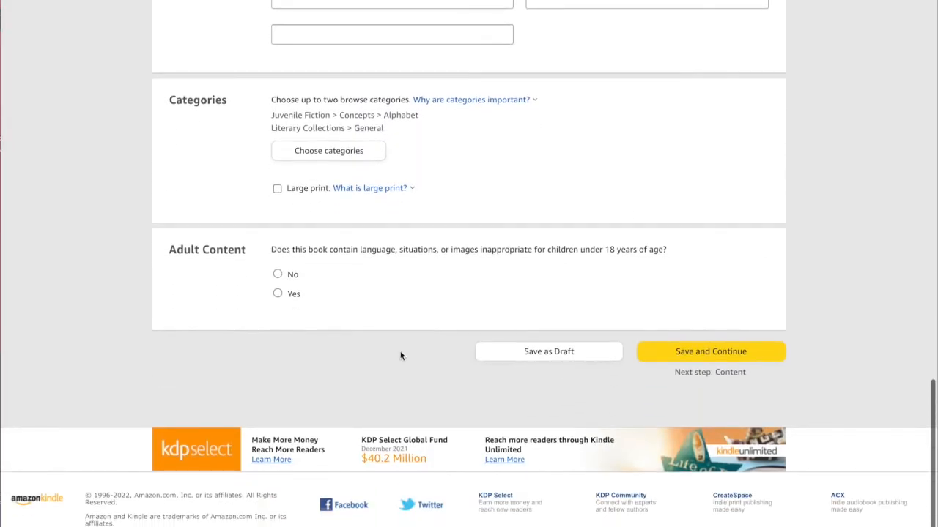
{"action": "left_click", "coordinate": [692, 354]}
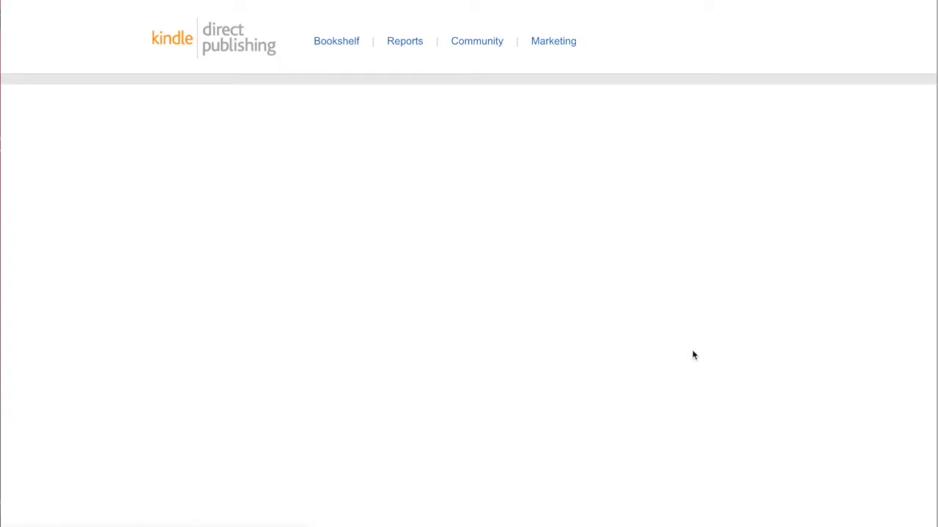
Assign a free KDP ISBN to the paperback
{"action": "scroll", "coordinate": [693, 355], "scroll_direction": "down", "scroll_amount": 2}
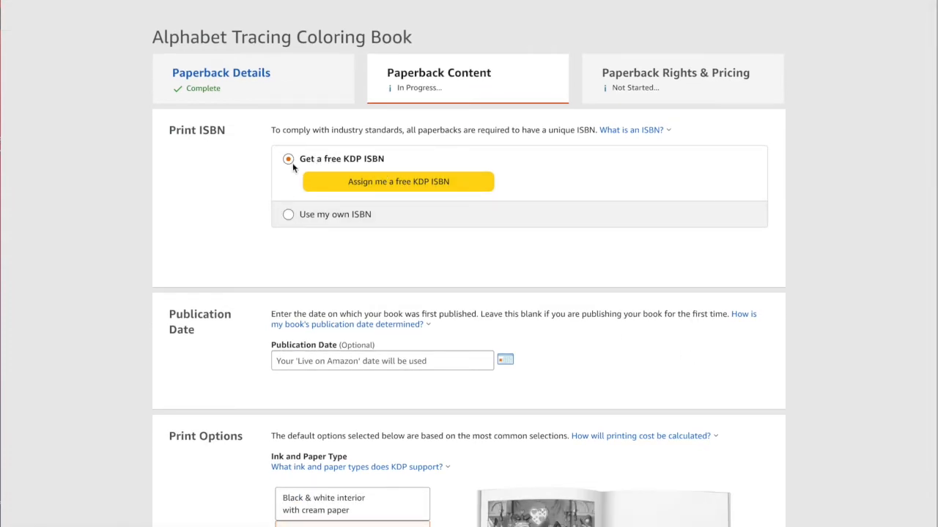
{"action": "left_click", "coordinate": [439, 184]}
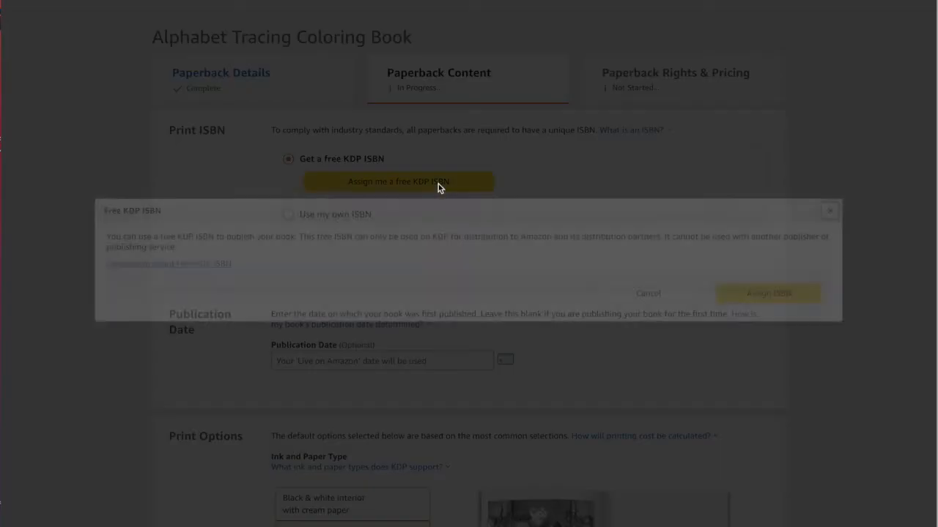
{"action": "left_click", "coordinate": [779, 295]}
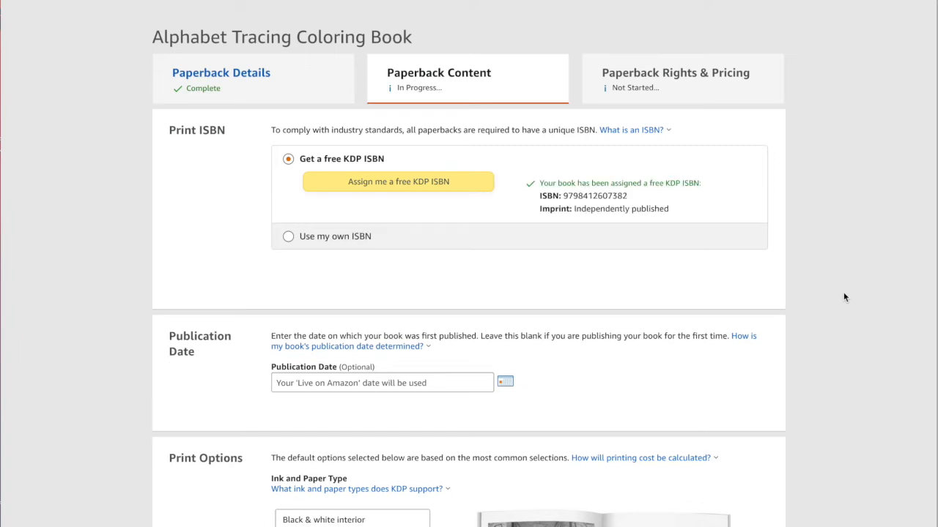
Set the publication date to 02/04/2022 using the date picker
{"action": "scroll", "coordinate": [843, 296], "scroll_direction": "down", "scroll_amount": 2}
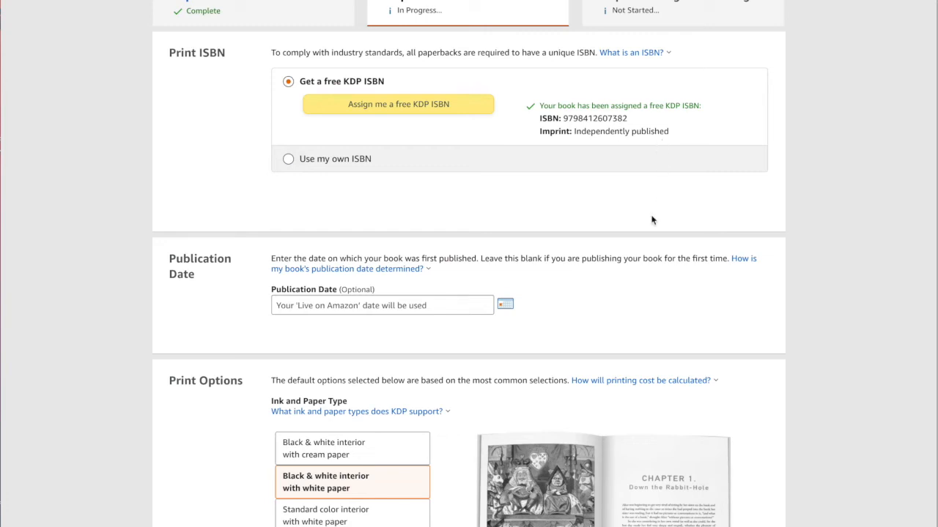
{"action": "scroll", "coordinate": [652, 218], "scroll_direction": "down", "scroll_amount": 2}
{"action": "left_click", "coordinate": [505, 221]}
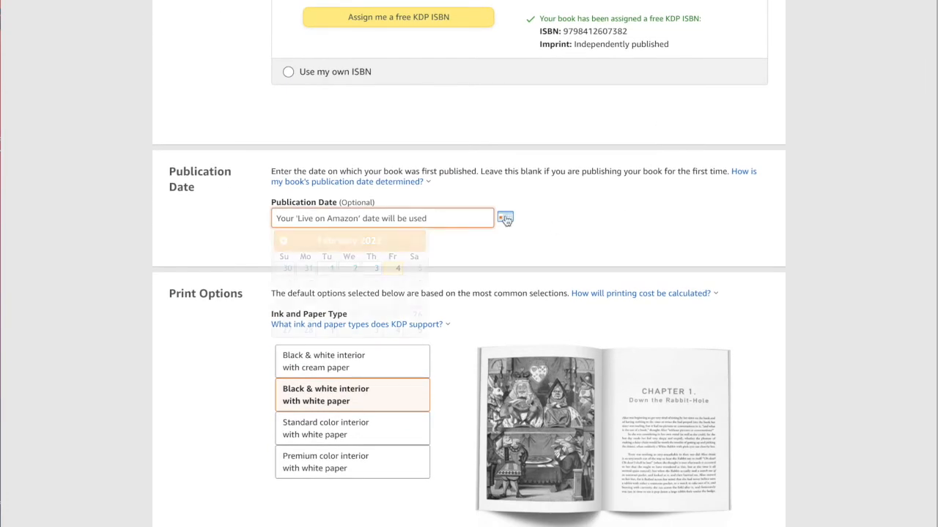
{"action": "left_click", "coordinate": [397, 270]}
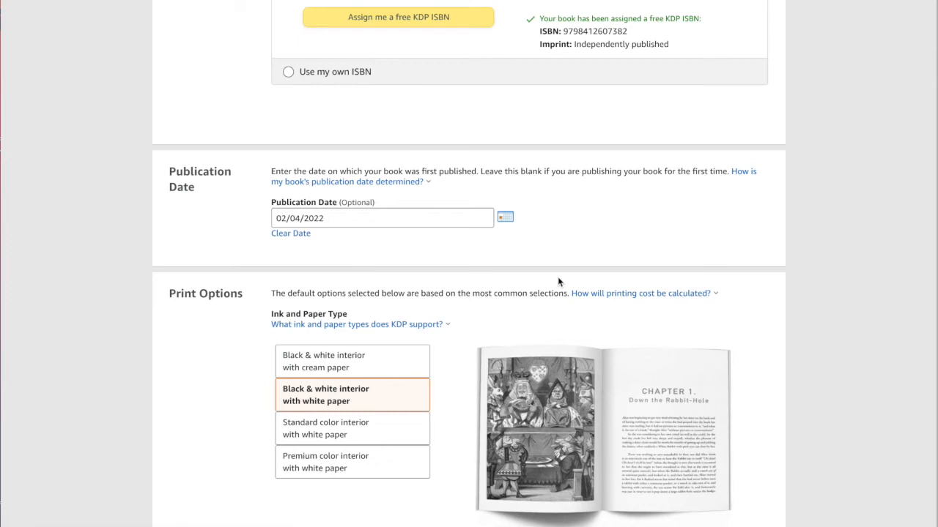
Try the standard and premium color interior options, then reselect black & white interior with white paper
{"action": "scroll", "coordinate": [558, 276], "scroll_direction": "down", "scroll_amount": 3}
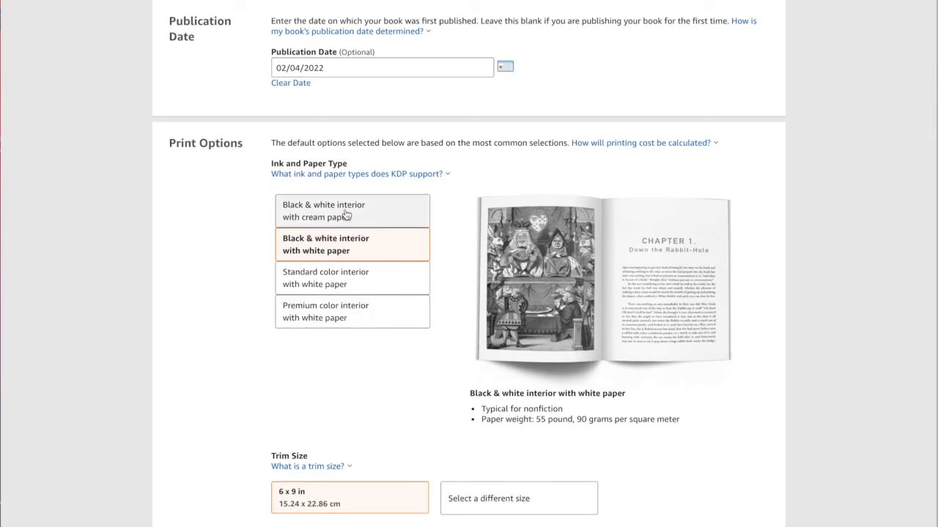
{"action": "left_click", "coordinate": [351, 276]}
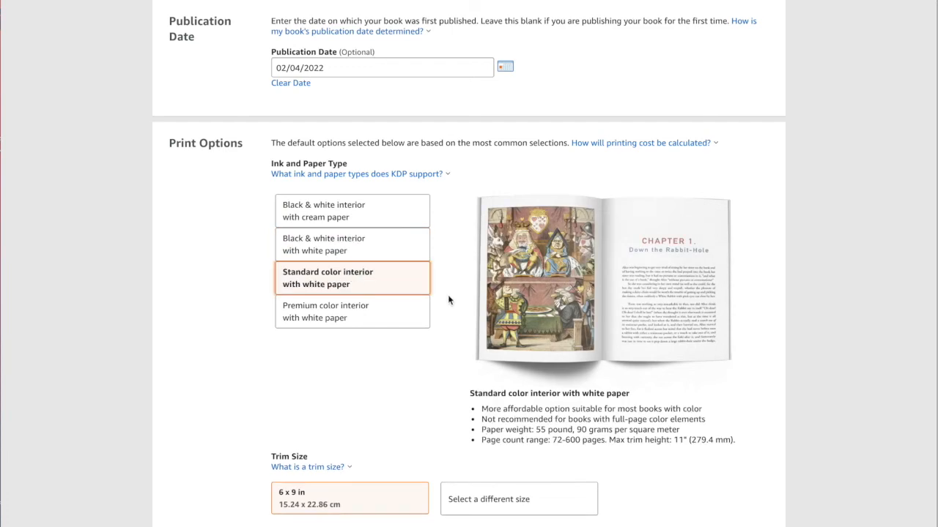
{"action": "scroll", "coordinate": [448, 296], "scroll_direction": "down", "scroll_amount": 1}
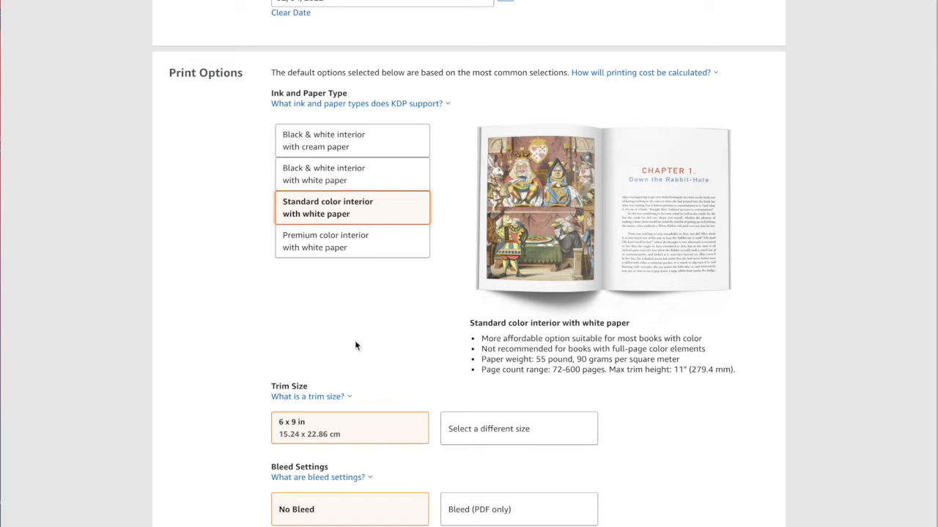
{"action": "left_click", "coordinate": [333, 247]}
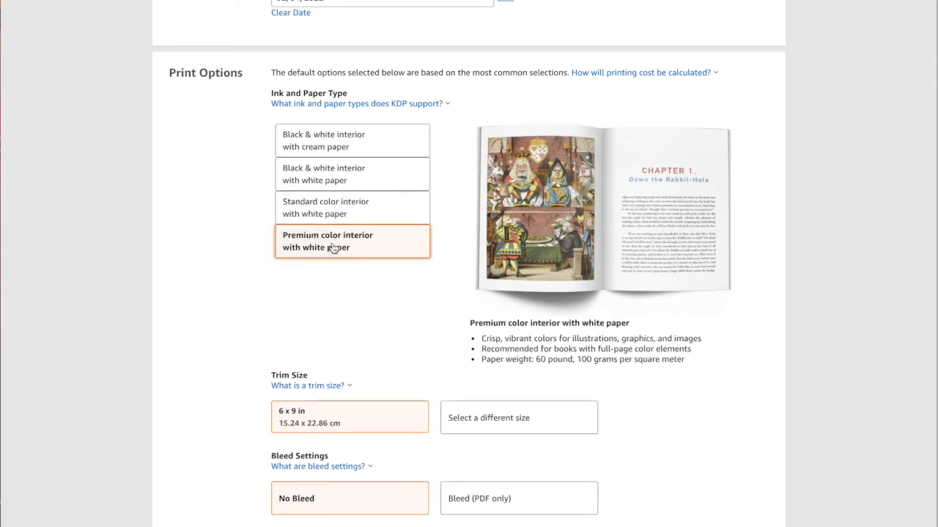
{"action": "left_click", "coordinate": [327, 181]}
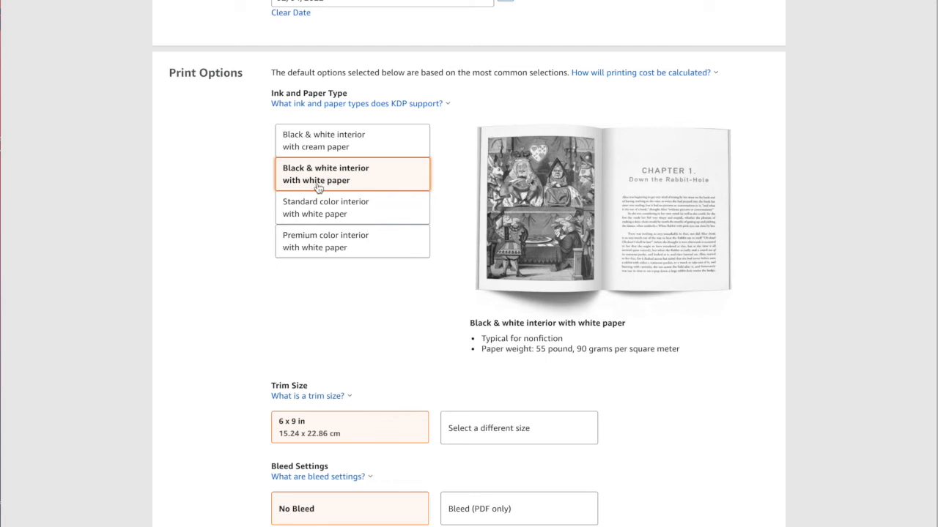
Change the trim size to 8.5 x 11 in
{"action": "scroll", "coordinate": [254, 265], "scroll_direction": "down", "scroll_amount": 3}
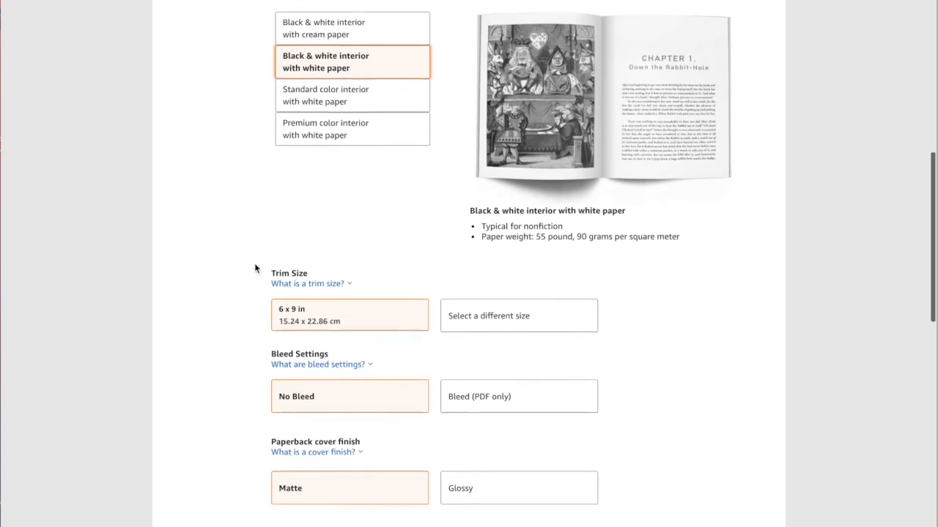
{"action": "scroll", "coordinate": [254, 263], "scroll_direction": "down", "scroll_amount": 2}
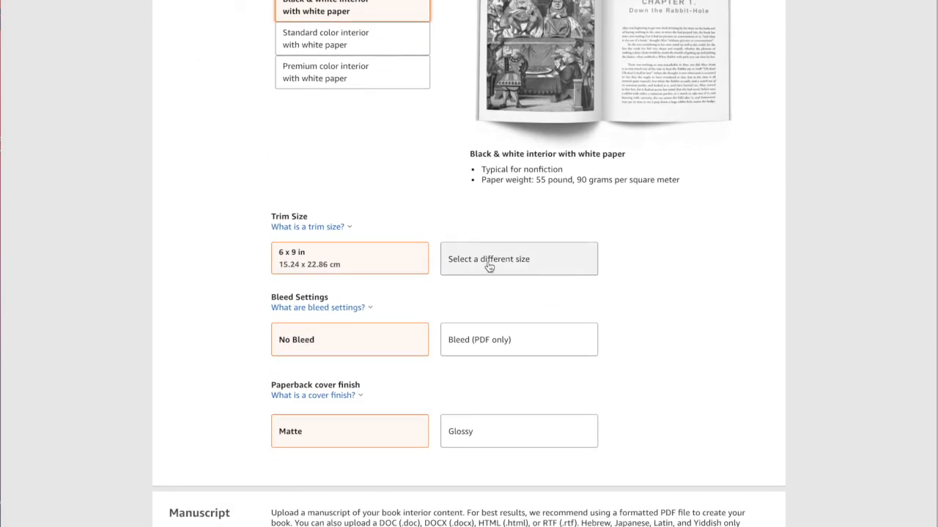
{"action": "left_click", "coordinate": [524, 263]}
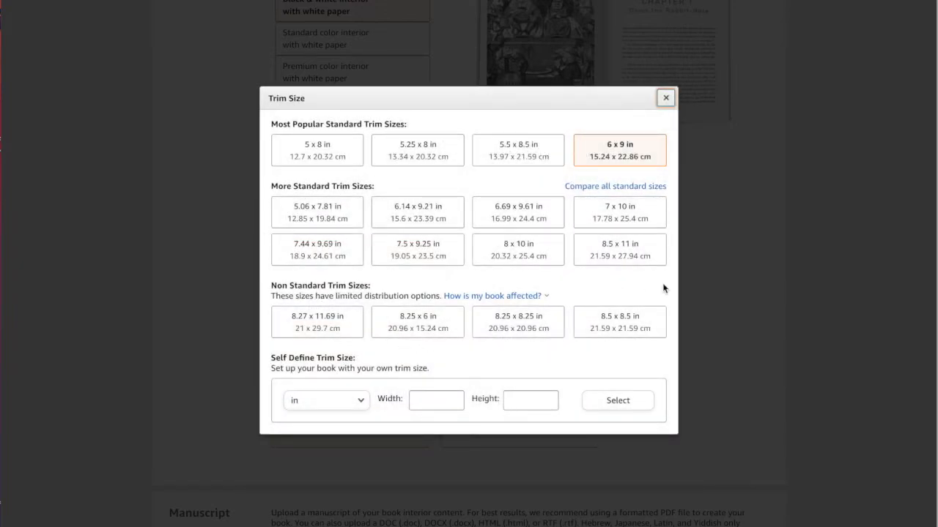
{"action": "left_click", "coordinate": [621, 255]}
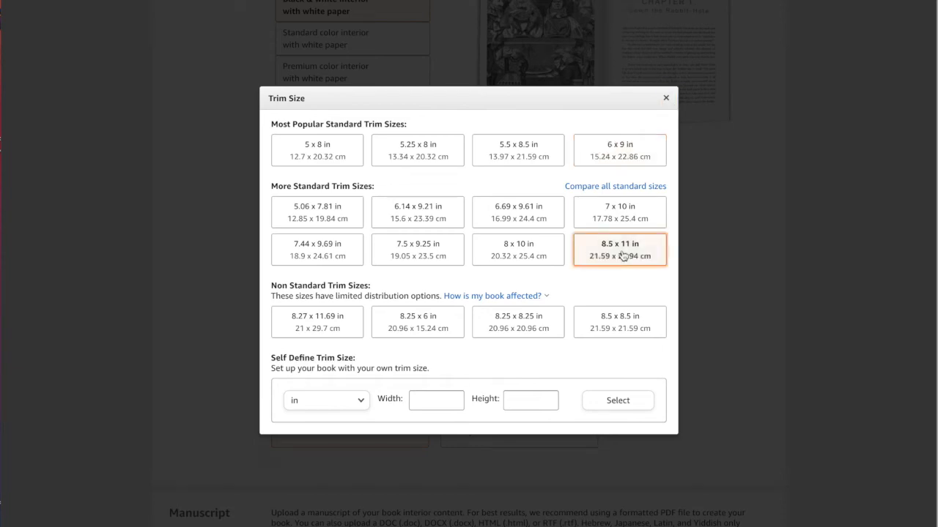
Set the bleed setting to Bleed (PDF only) and the cover finish to Glossy
{"action": "scroll", "coordinate": [621, 254], "scroll_direction": "down", "scroll_amount": 1}
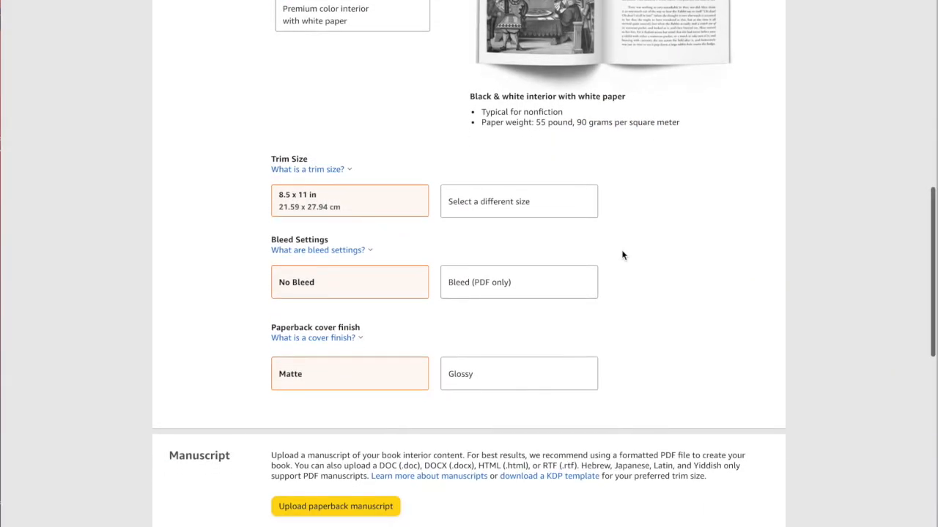
{"action": "left_click", "coordinate": [539, 287]}
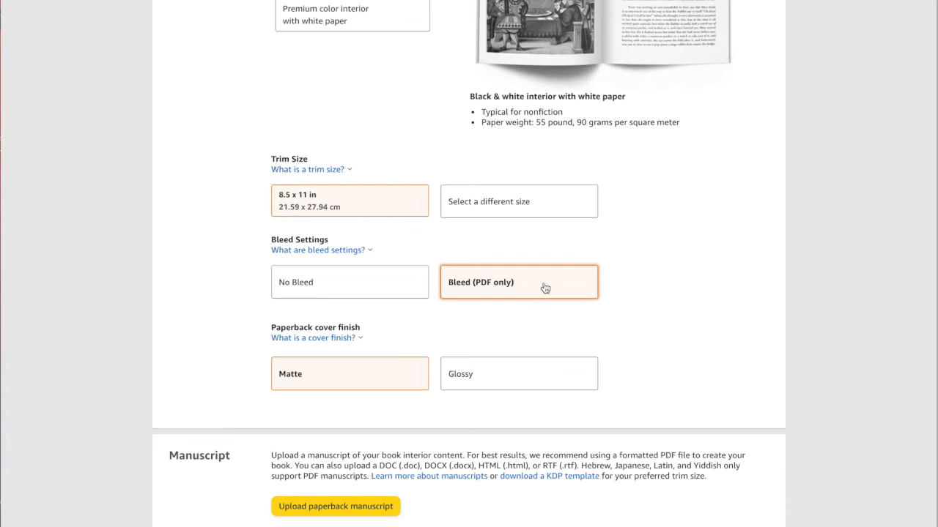
{"action": "scroll", "coordinate": [656, 289], "scroll_direction": "down", "scroll_amount": 2}
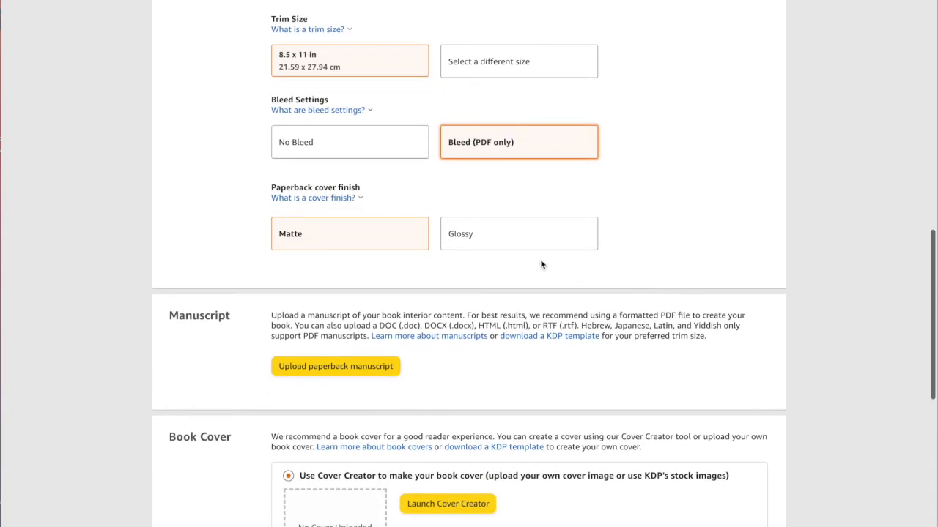
{"action": "left_click", "coordinate": [535, 238]}
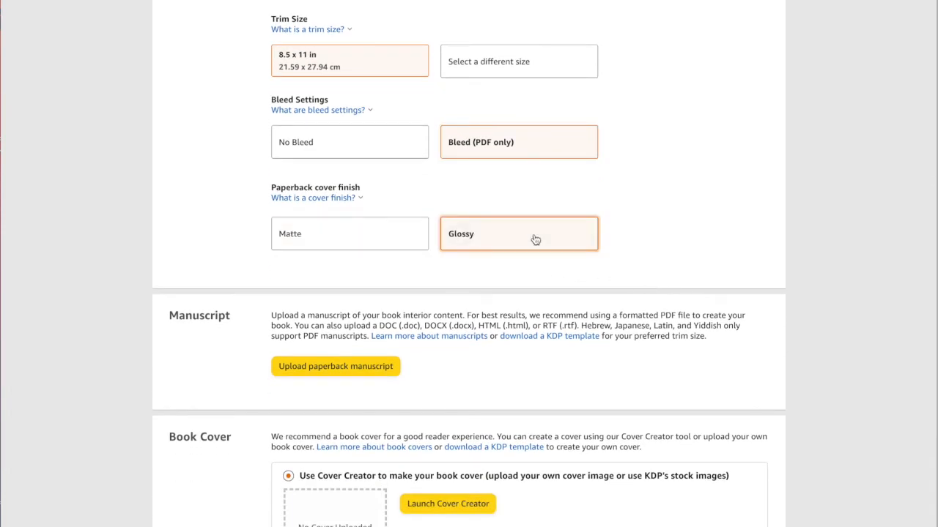
Choose to upload an existing print-ready cover and upload the manuscript PDF and cover file
{"action": "scroll", "coordinate": [535, 240], "scroll_direction": "down", "scroll_amount": 4}
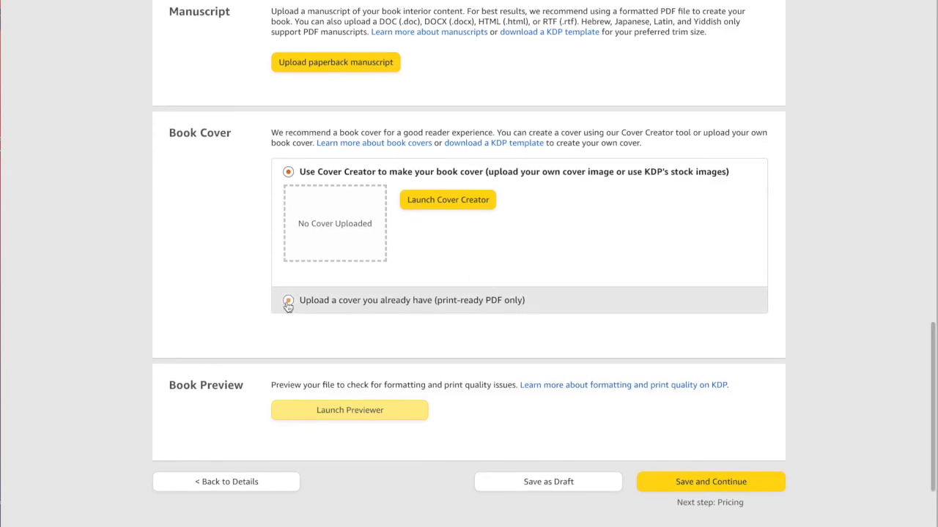
{"action": "left_click", "coordinate": [287, 300]}
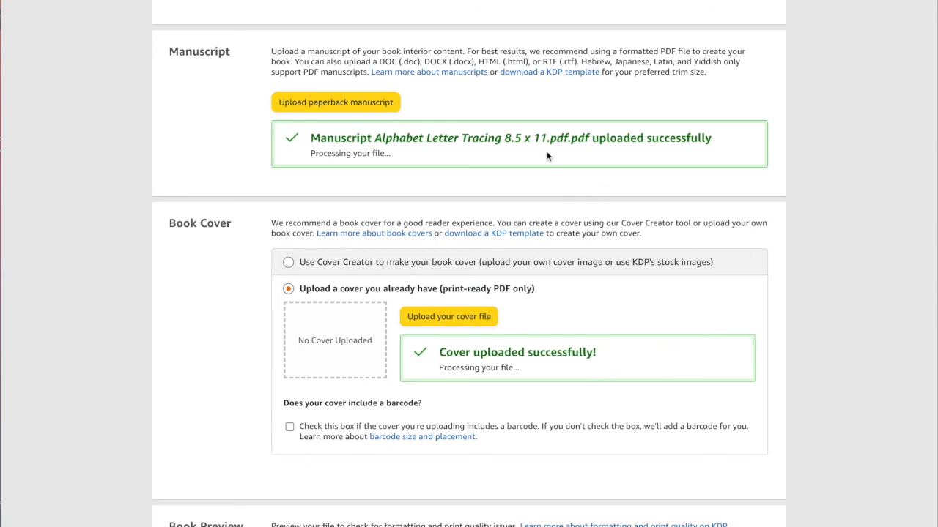
Launch the previewer, page through the cover and first interior pages, and approve the preview
{"action": "scroll", "coordinate": [662, 228], "scroll_direction": "down", "scroll_amount": 2}
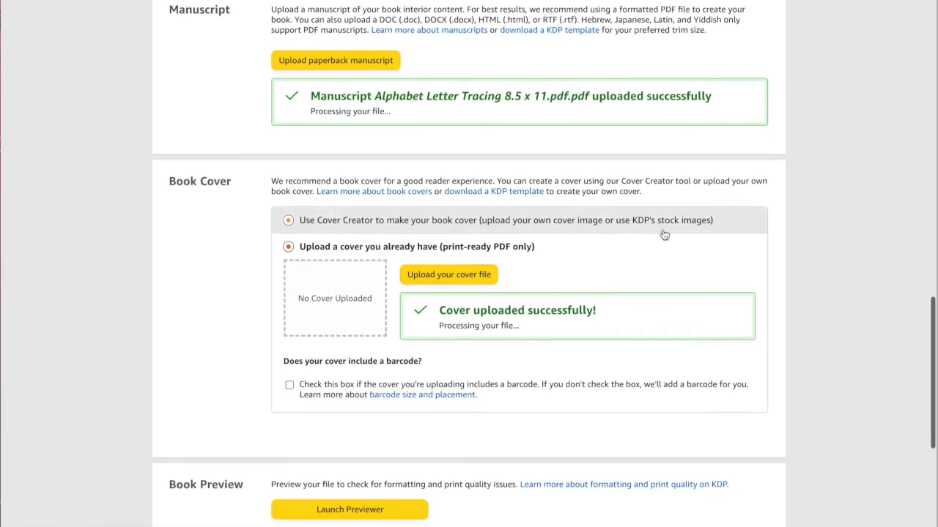
{"action": "scroll", "coordinate": [664, 234], "scroll_direction": "down", "scroll_amount": 3}
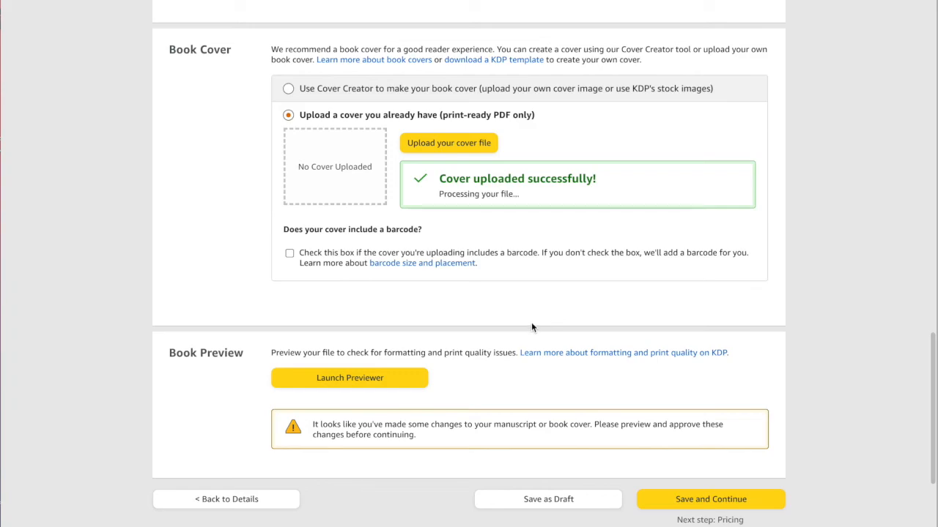
{"action": "left_click", "coordinate": [397, 374]}
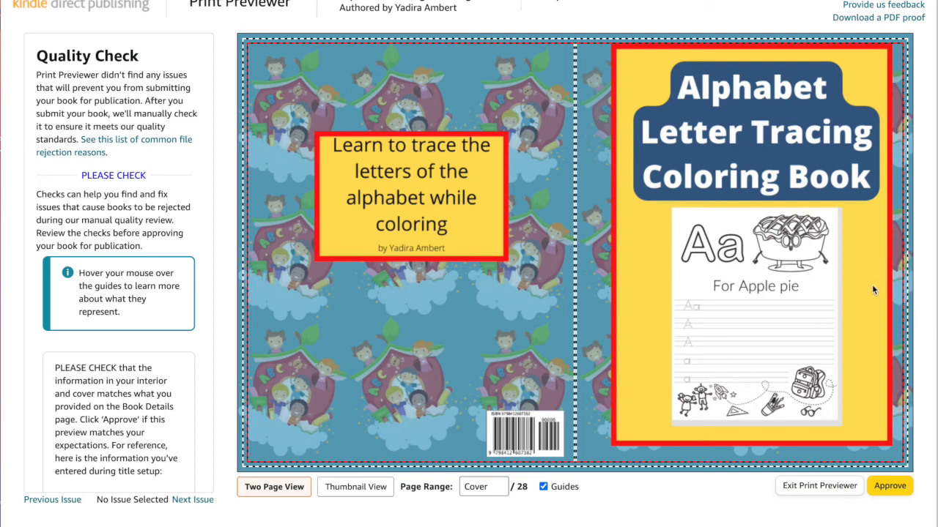
{"action": "mouse_move", "coordinate": [870, 290]}
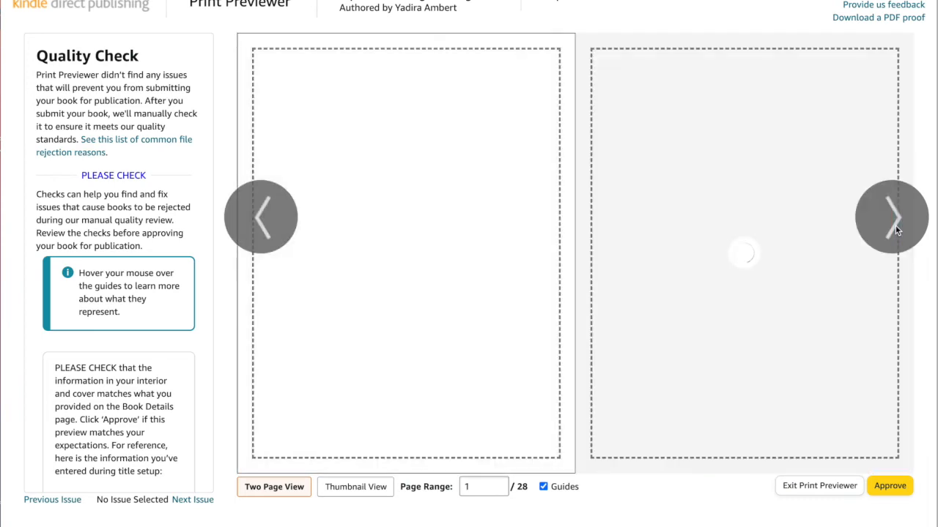
{"action": "left_click", "coordinate": [895, 227]}
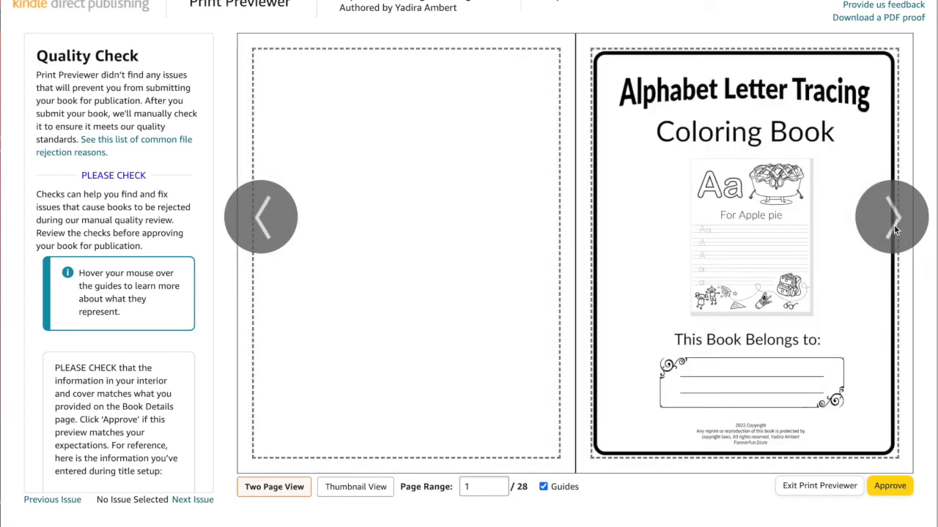
{"action": "left_click", "coordinate": [894, 220]}
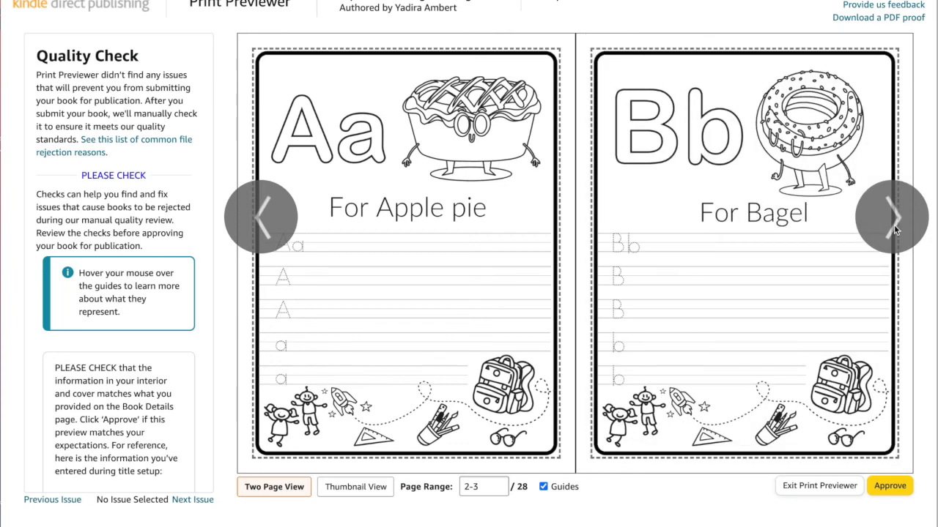
{"action": "left_click", "coordinate": [894, 224]}
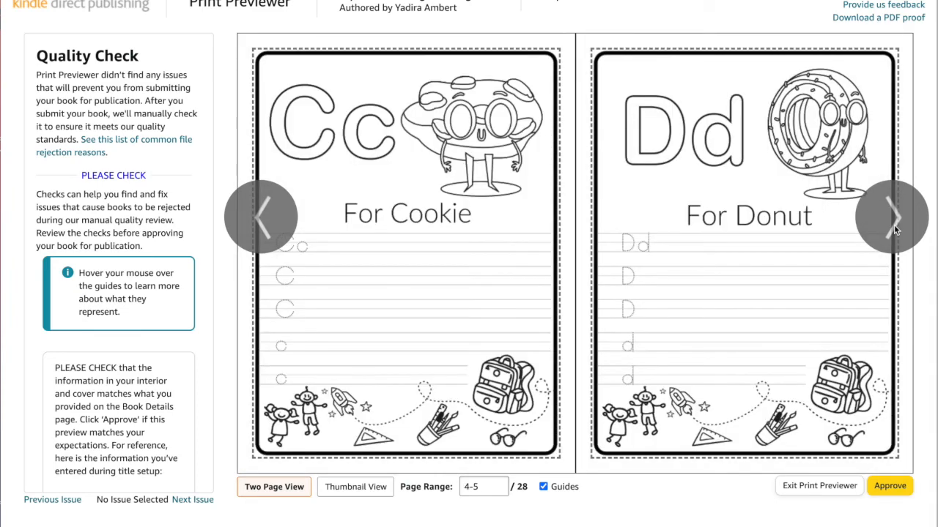
{"action": "left_click", "coordinate": [893, 490]}
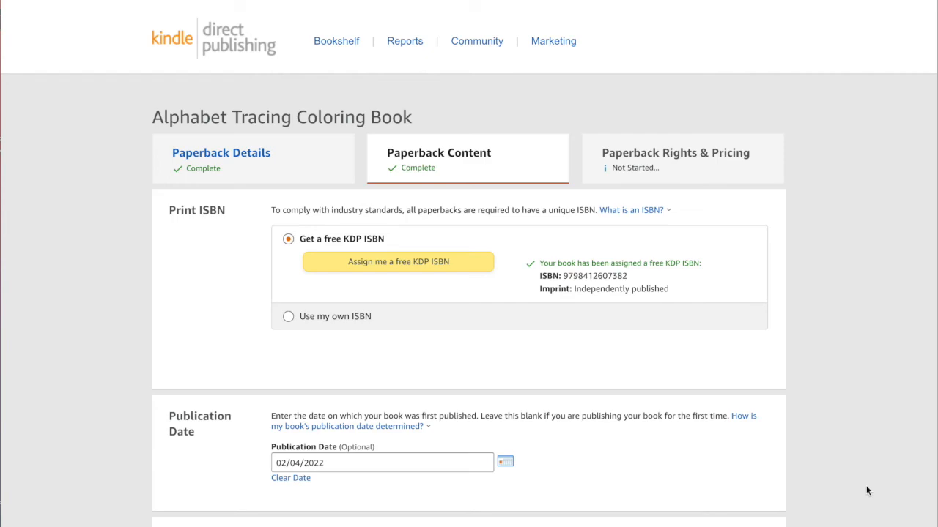
Review the content summary and save, continuing to the rights and pricing page
{"action": "scroll", "coordinate": [866, 491], "scroll_direction": "down", "scroll_amount": 3}
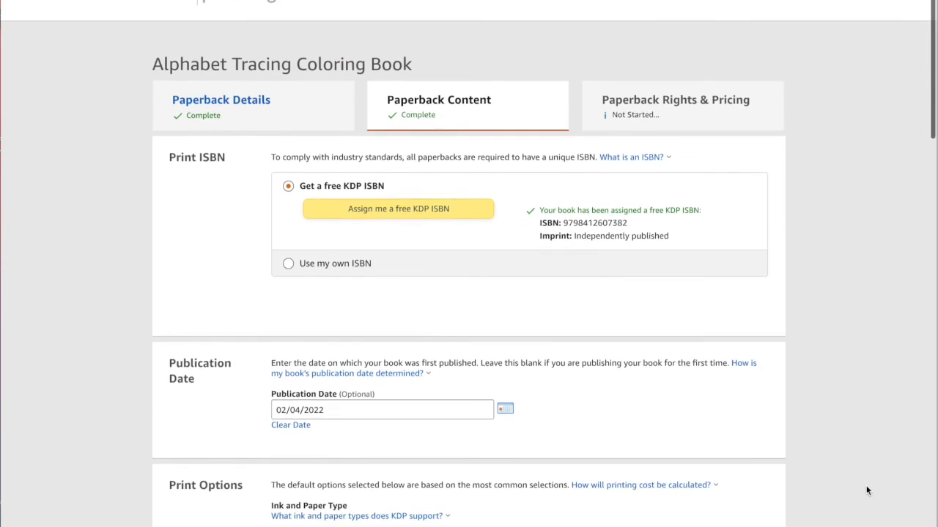
{"action": "scroll", "coordinate": [866, 490], "scroll_direction": "down", "scroll_amount": 15}
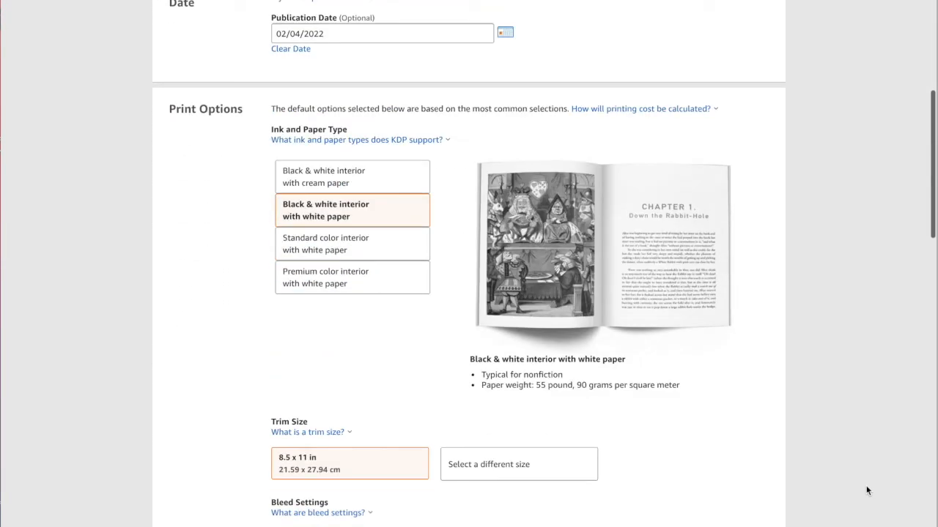
{"action": "scroll", "coordinate": [867, 491], "scroll_direction": "down", "scroll_amount": 4}
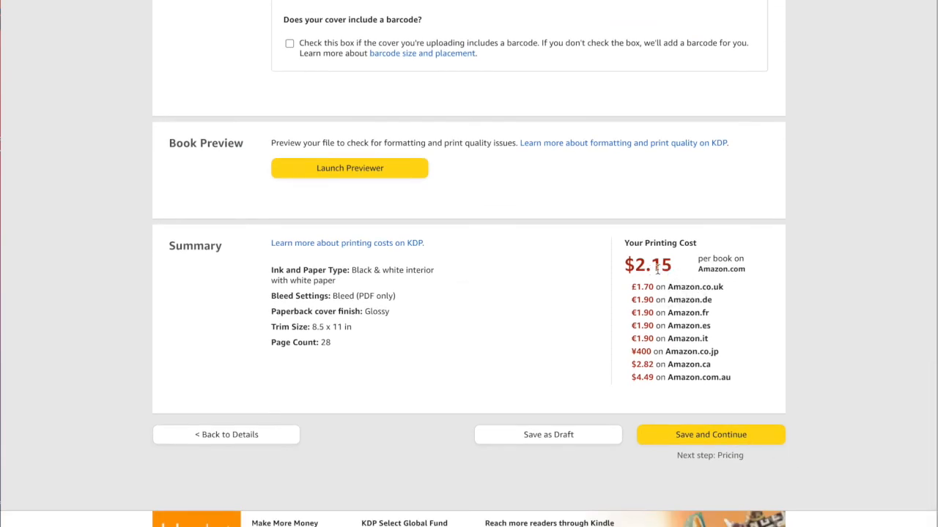
{"action": "left_click", "coordinate": [715, 435]}
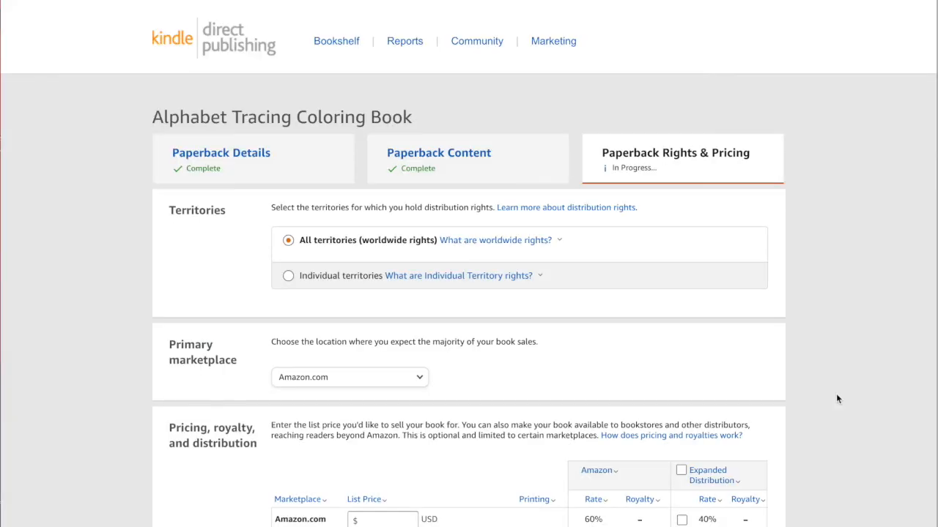
Keep Amazon.com as the primary marketplace and set the Amazon.com list price to $8.99
{"action": "scroll", "coordinate": [837, 395], "scroll_direction": "down", "scroll_amount": 3}
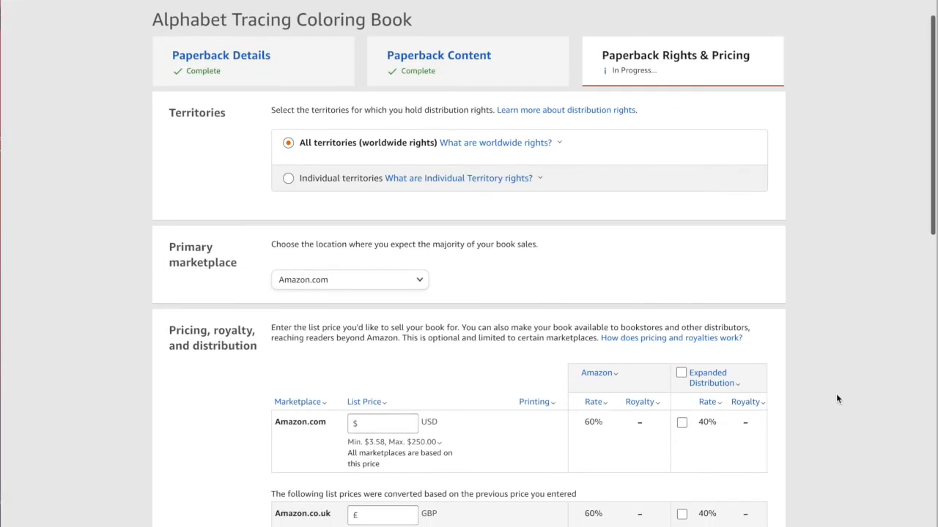
{"action": "scroll", "coordinate": [836, 399], "scroll_direction": "down", "scroll_amount": 2}
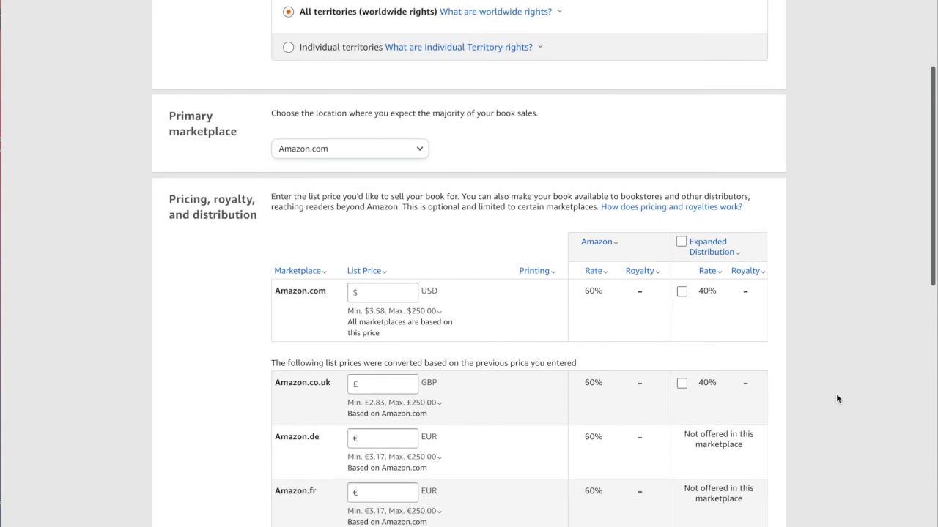
{"action": "left_click", "coordinate": [418, 152]}
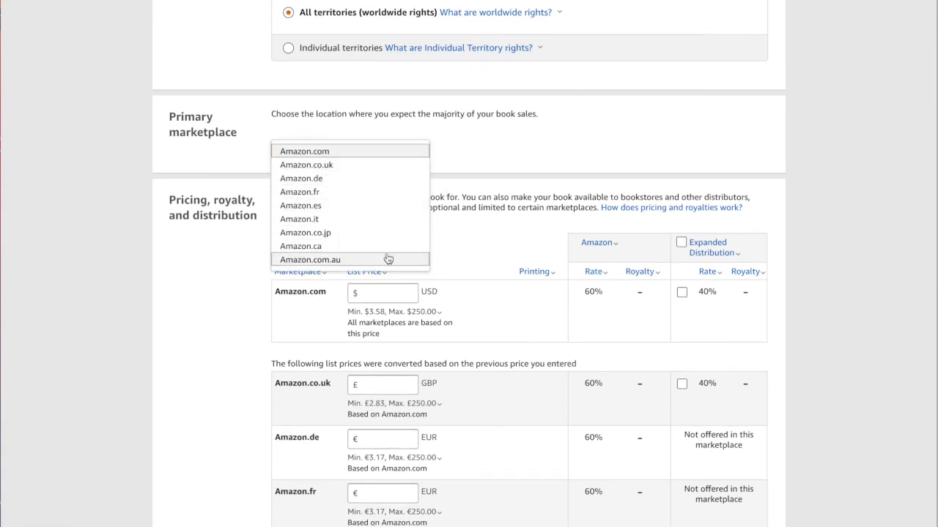
{"action": "left_click", "coordinate": [496, 149]}
{"action": "scroll", "coordinate": [496, 149], "scroll_direction": "down", "scroll_amount": 3}
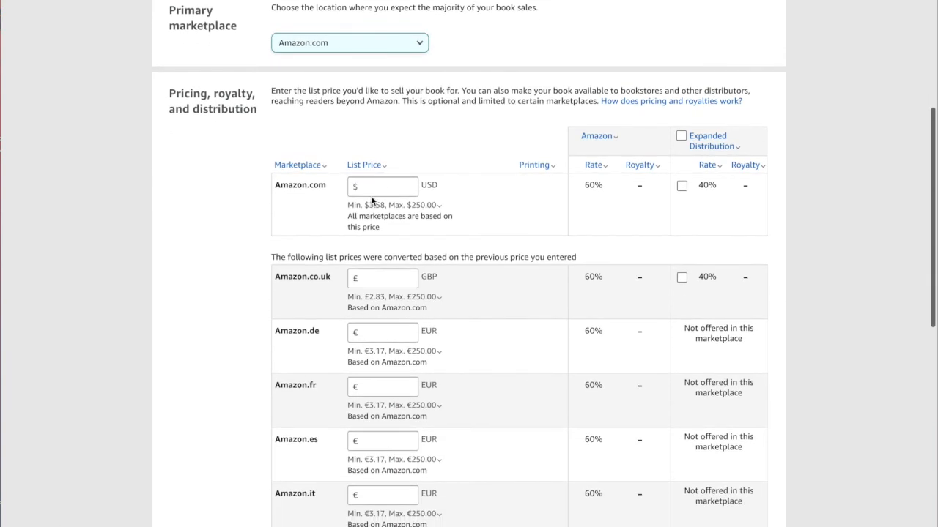
{"action": "left_click", "coordinate": [374, 188]}
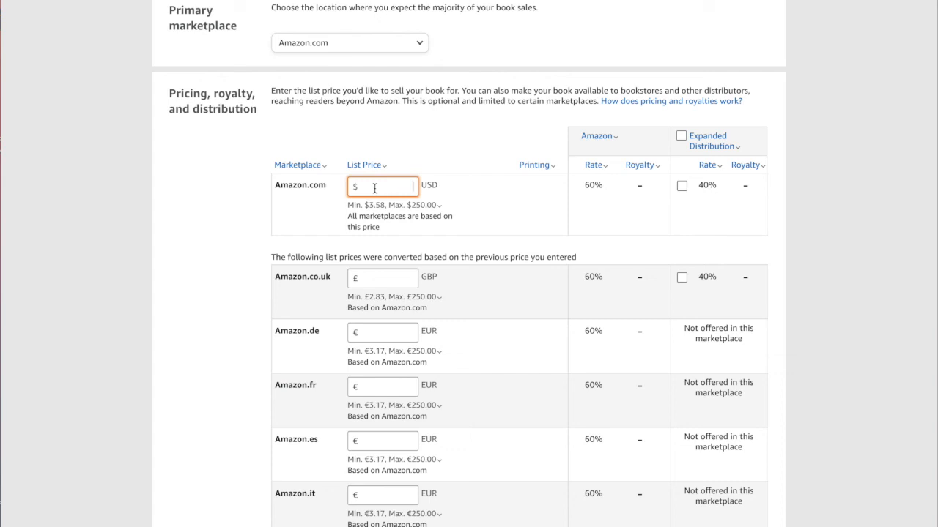
{"action": "type", "text": "8.99"}
{"action": "key", "text": "Tab"}
{"action": "left_click", "coordinate": [616, 137]}
{"action": "left_click", "coordinate": [650, 192]}
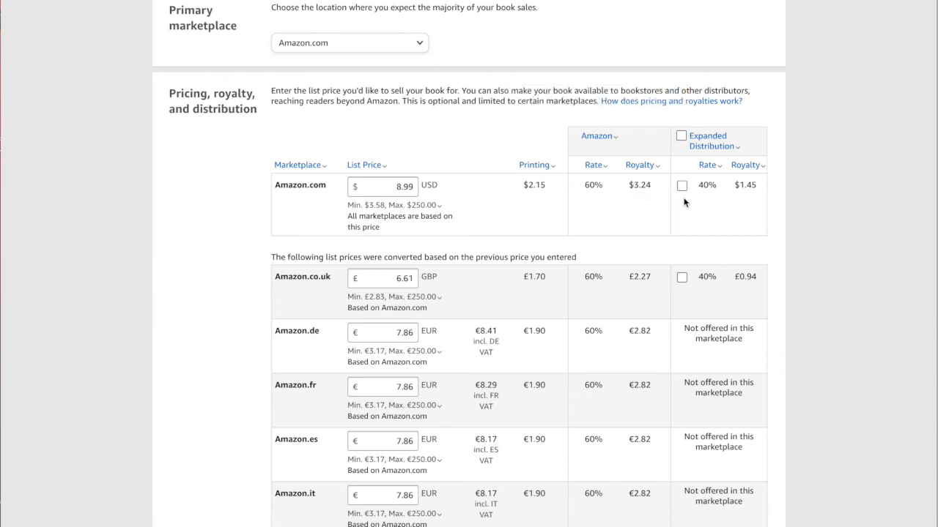
Enable Expanded Distribution and save the paperback as a draft
{"action": "left_click", "coordinate": [682, 136]}
{"action": "scroll", "coordinate": [813, 261], "scroll_direction": "down", "scroll_amount": 3}
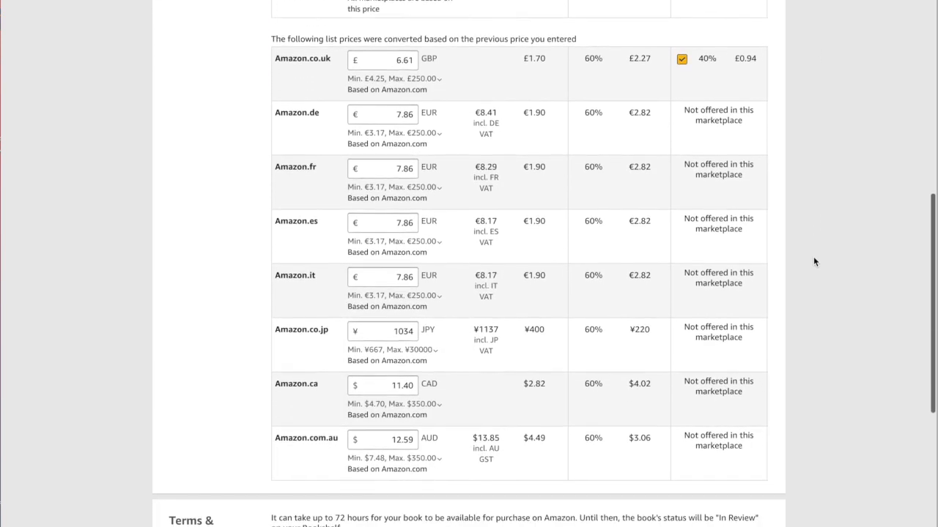
{"action": "left_click", "coordinate": [409, 78]}
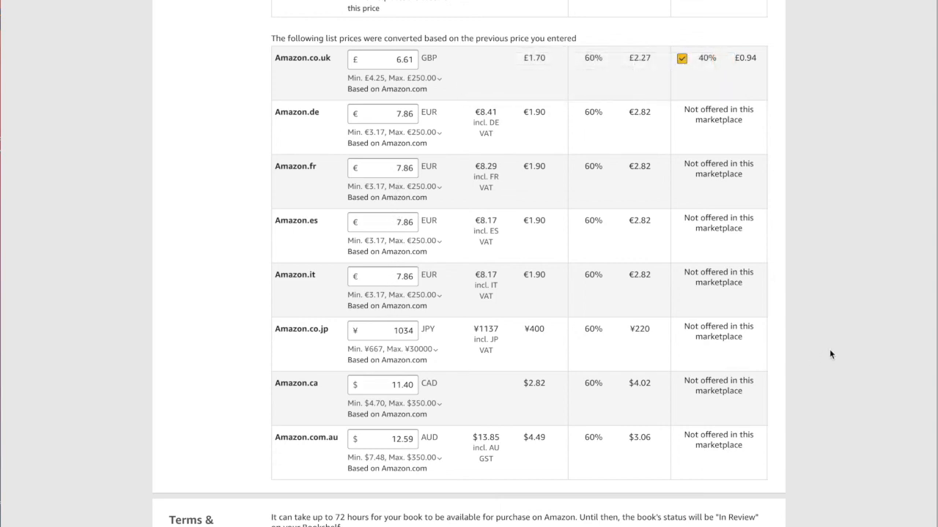
{"action": "scroll", "coordinate": [829, 353], "scroll_direction": "down", "scroll_amount": 3}
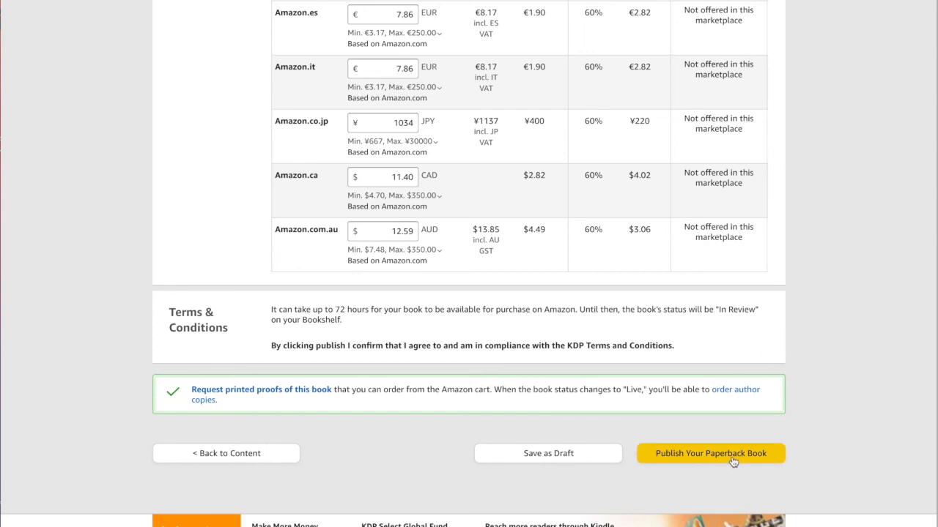
{"action": "left_click", "coordinate": [575, 455]}
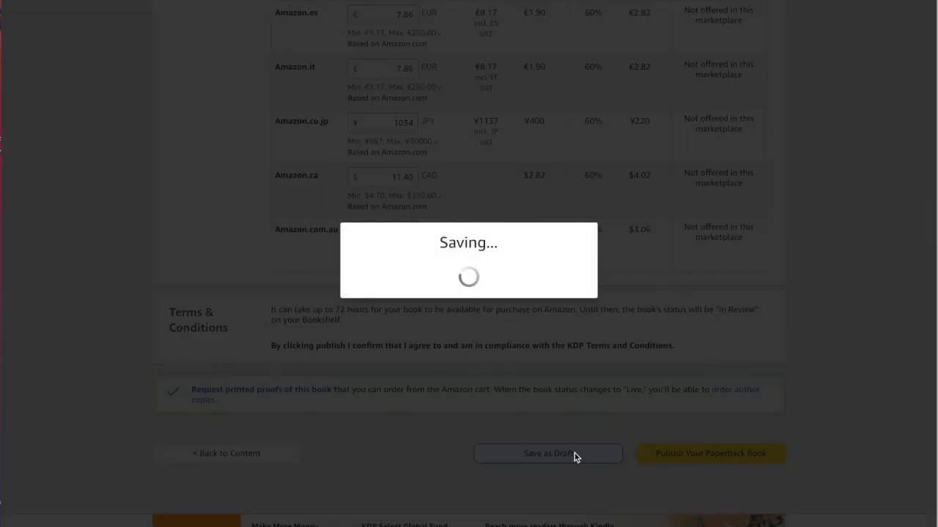